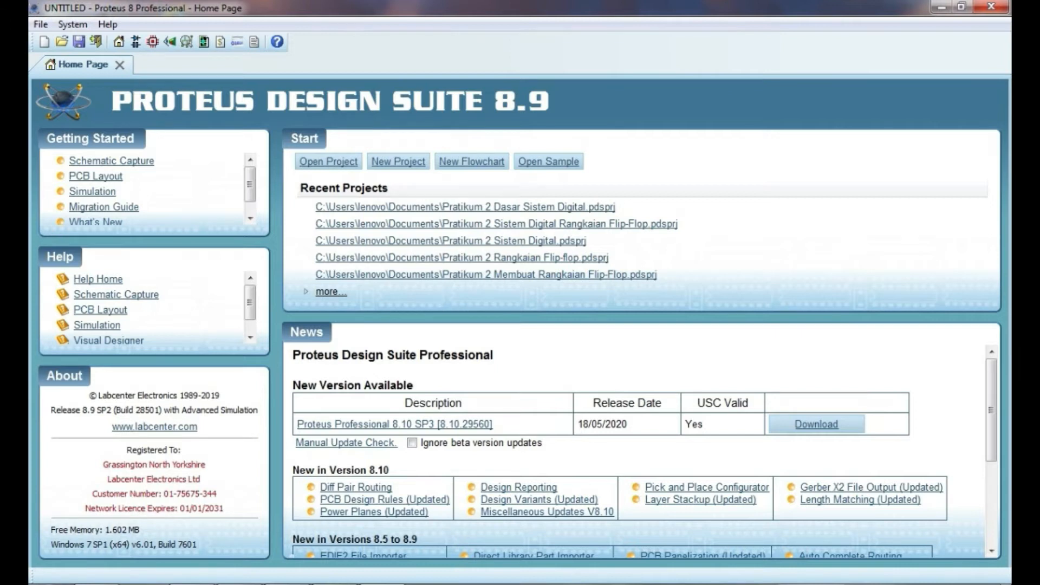
Launch Proteus 8 Professional as administrator and start a new project named Pratikum 2 Dasar Sistem Digital
{"action": "right_click", "coordinate": [170, 194]}
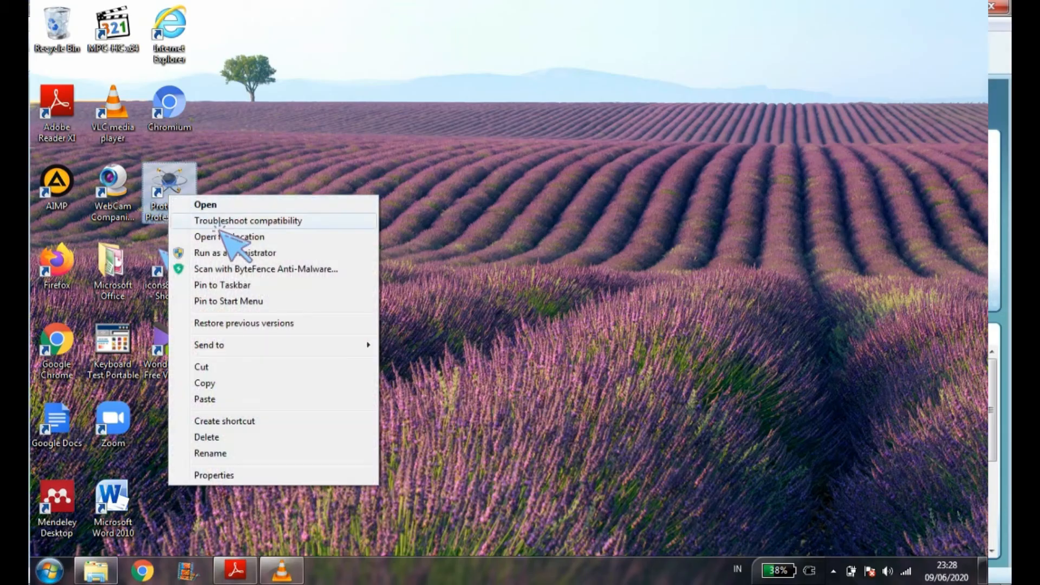
{"action": "left_click", "coordinate": [224, 255]}
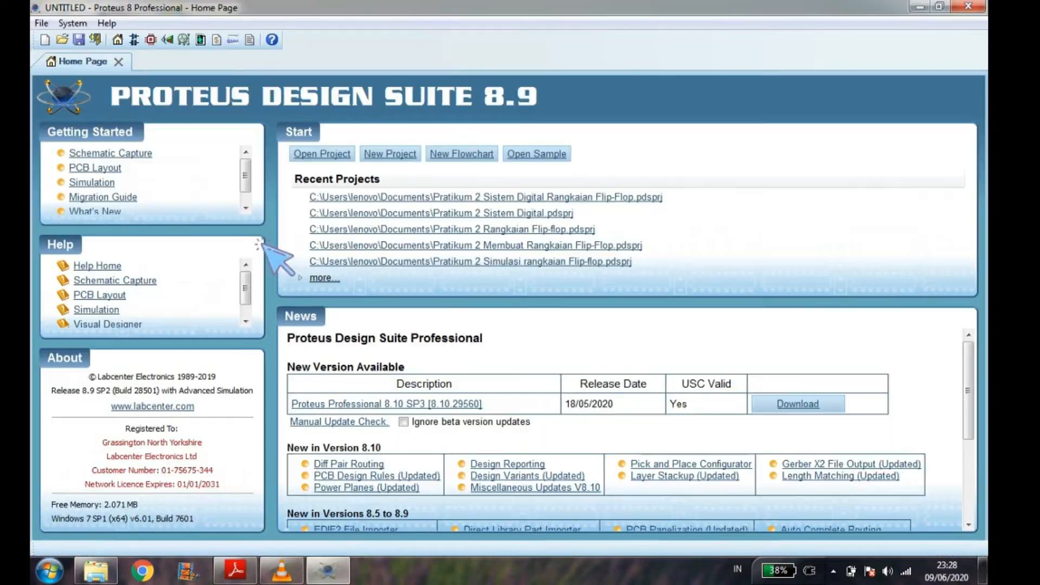
{"action": "left_click", "coordinate": [45, 39]}
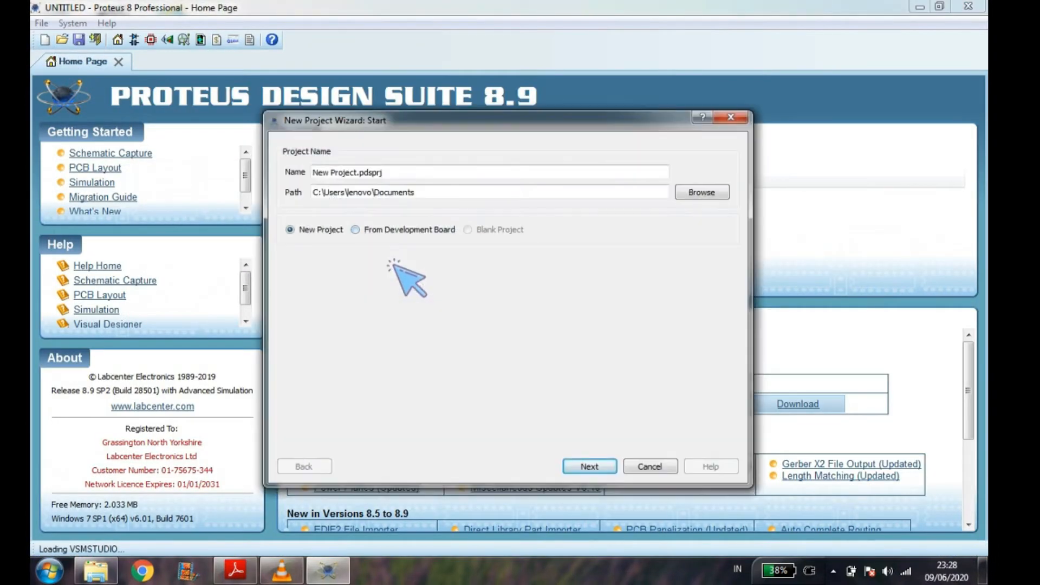
{"action": "left_click_drag", "start_coordinate": [402, 174], "coordinate": [304, 175]}
{"action": "type", "text": "P"}
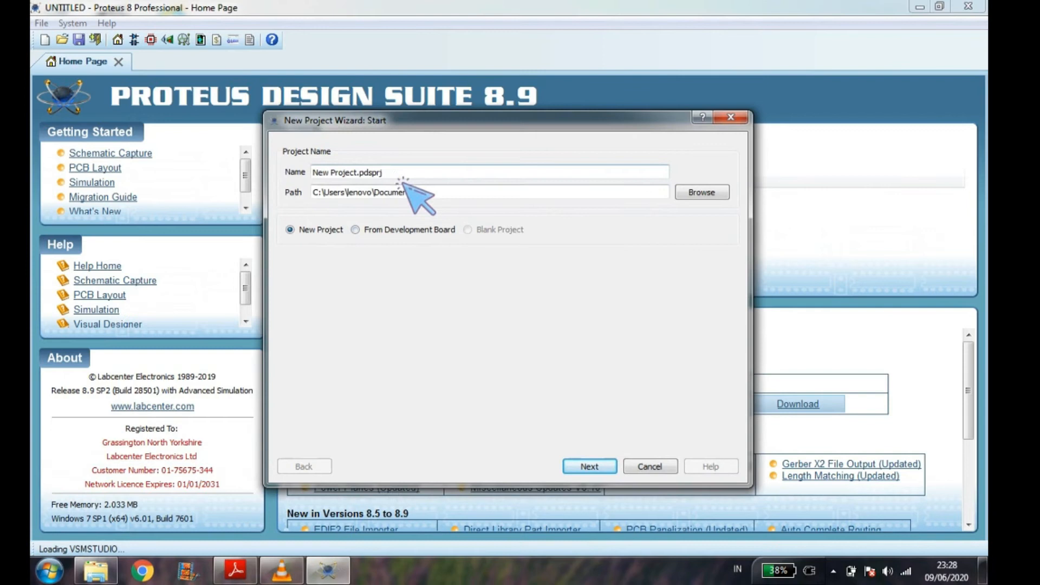
{"action": "left_click_drag", "start_coordinate": [400, 176], "coordinate": [289, 179]}
{"action": "type", "text": "Prat"}
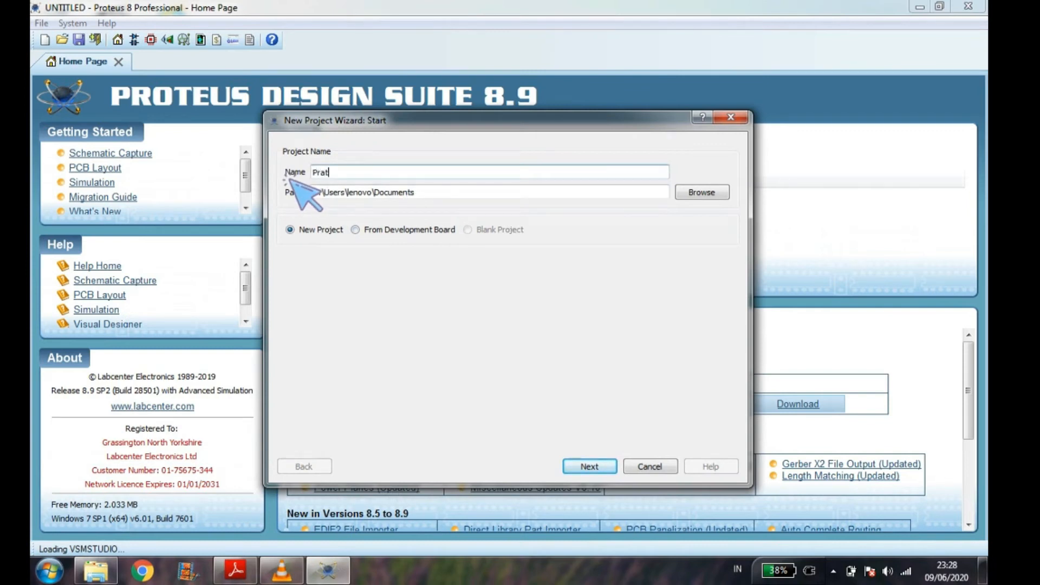
{"action": "type", "text": "ikum 2 Dasar Sistem"}
Complete the new project wizard with its default options and without a PCB layout
{"action": "left_click", "coordinate": [601, 468]}
{"action": "left_click", "coordinate": [601, 467]}
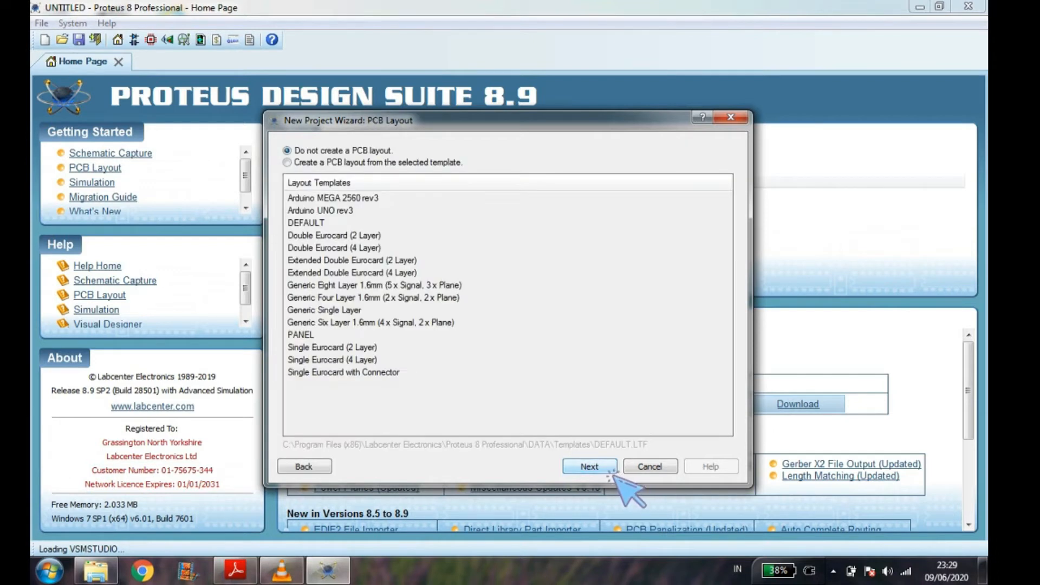
{"action": "left_click", "coordinate": [610, 471]}
{"action": "left_click", "coordinate": [610, 469]}
{"action": "left_click", "coordinate": [610, 470]}
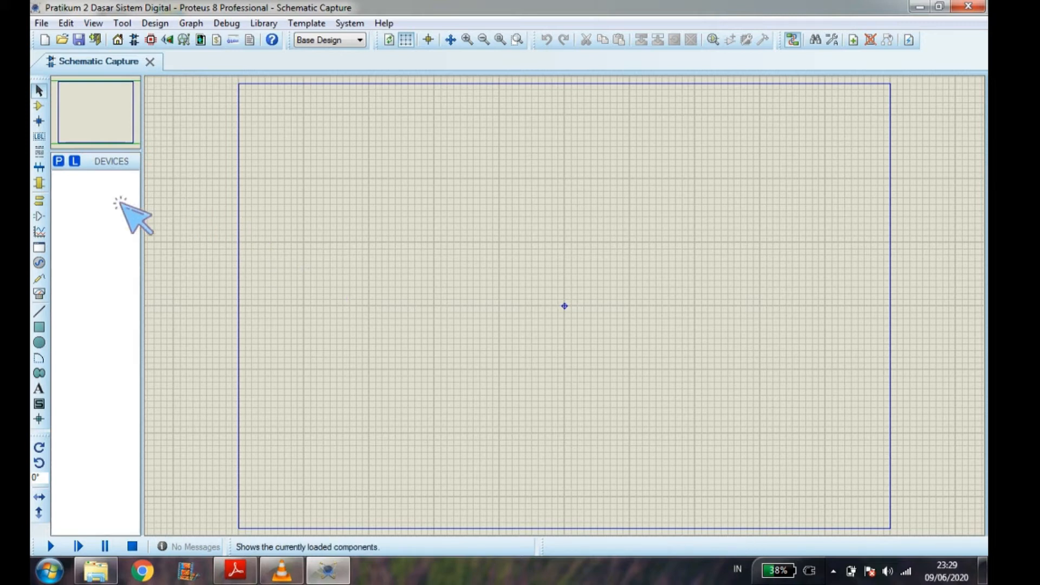
Search the device library for "resistor" and add the RES 330 OHM 1/8W .5% 0805 part to the device list
{"action": "left_click", "coordinate": [59, 161]}
{"action": "type", "text": "resis"}
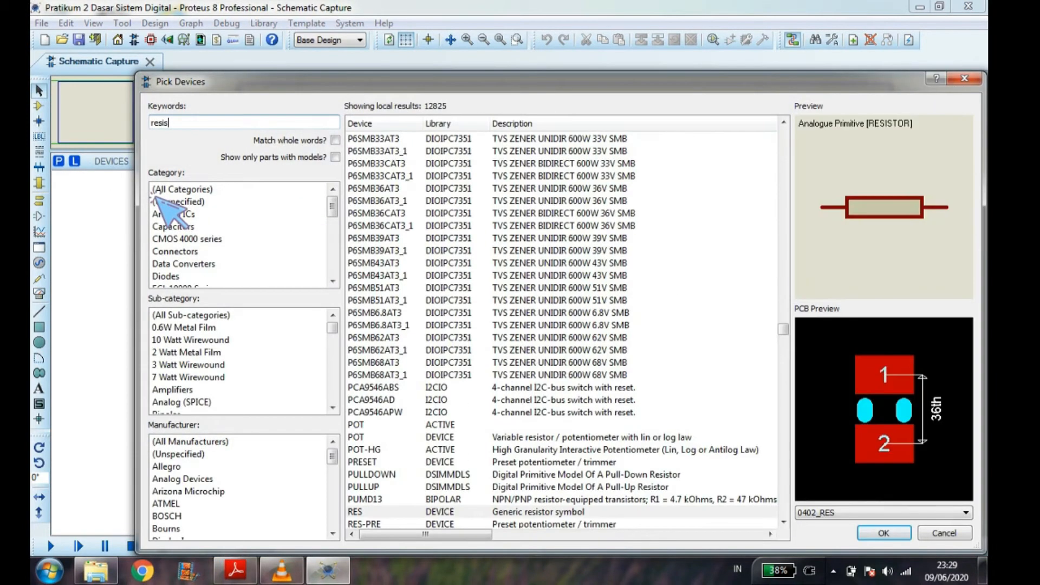
{"action": "type", "text": "tor"}
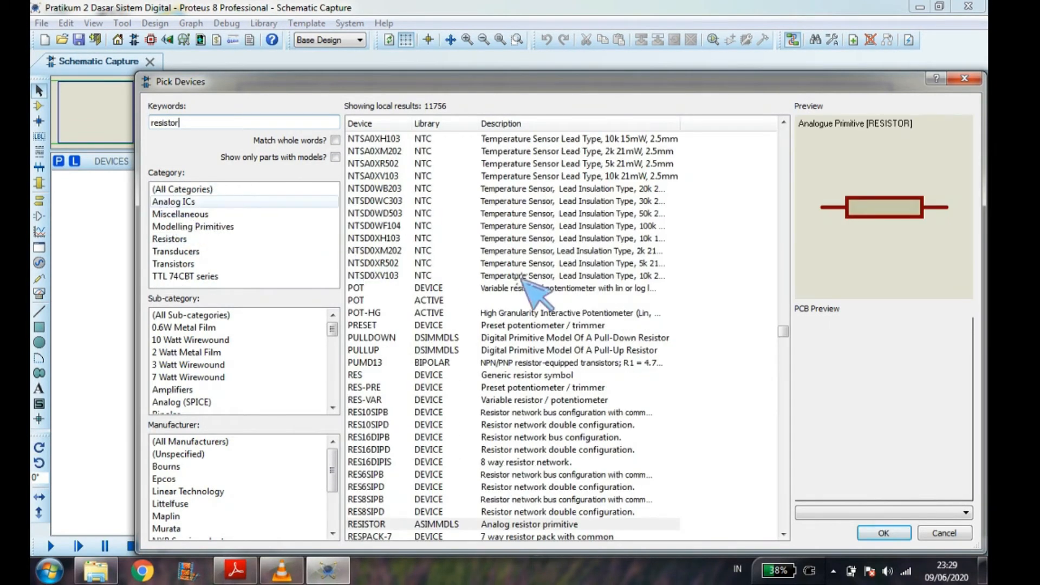
{"action": "scroll", "coordinate": [468, 293], "scroll_direction": "down", "scroll_amount": 6}
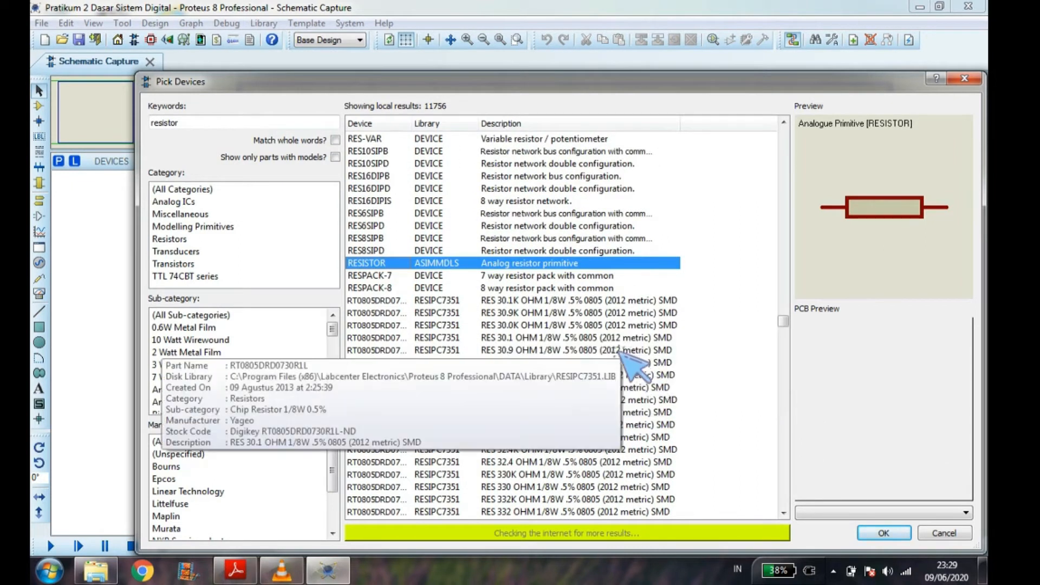
{"action": "scroll", "coordinate": [672, 401], "scroll_direction": "down", "scroll_amount": 2}
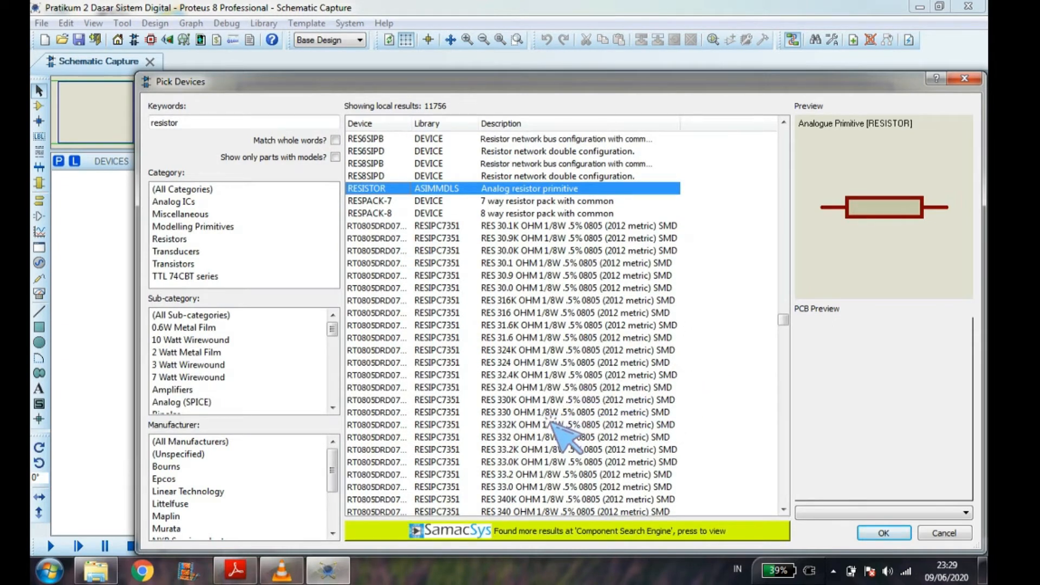
{"action": "left_click", "coordinate": [551, 414]}
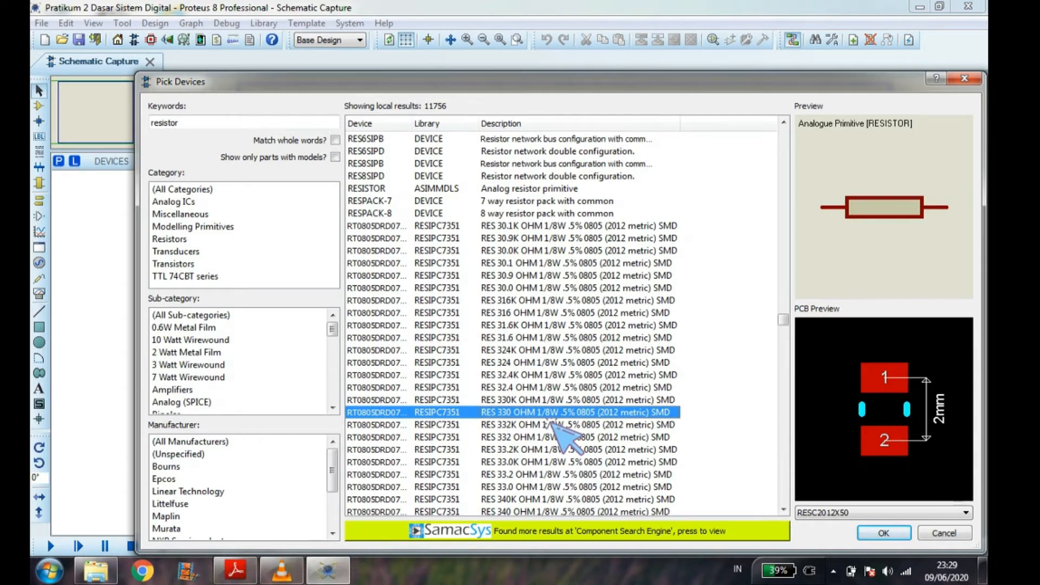
{"action": "left_click", "coordinate": [928, 538]}
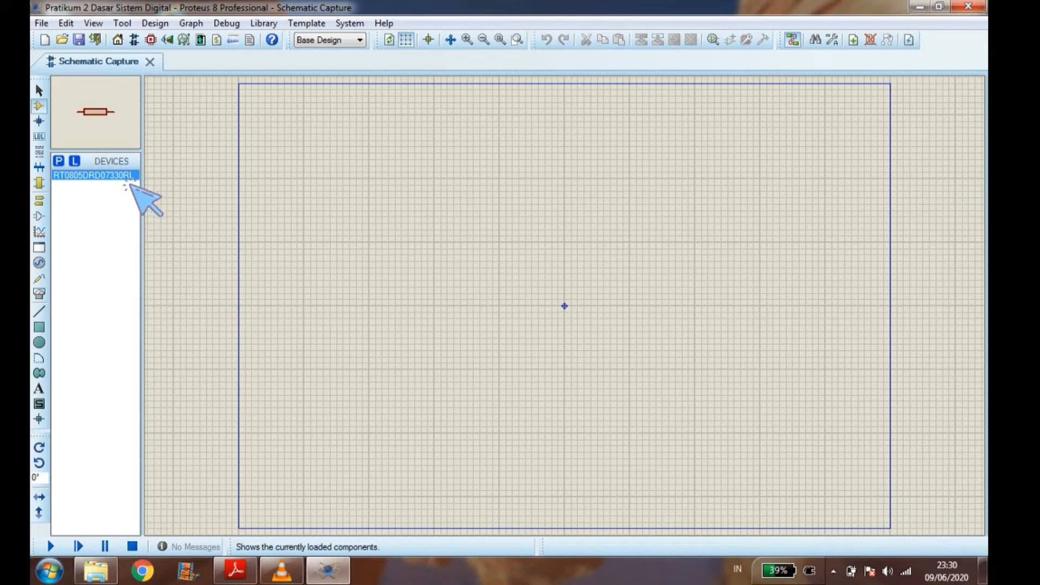
Search the device library for MINRES330 and add the 330R 0.6W resistor MINRES330R to the device list
{"action": "double_click", "coordinate": [70, 174]}
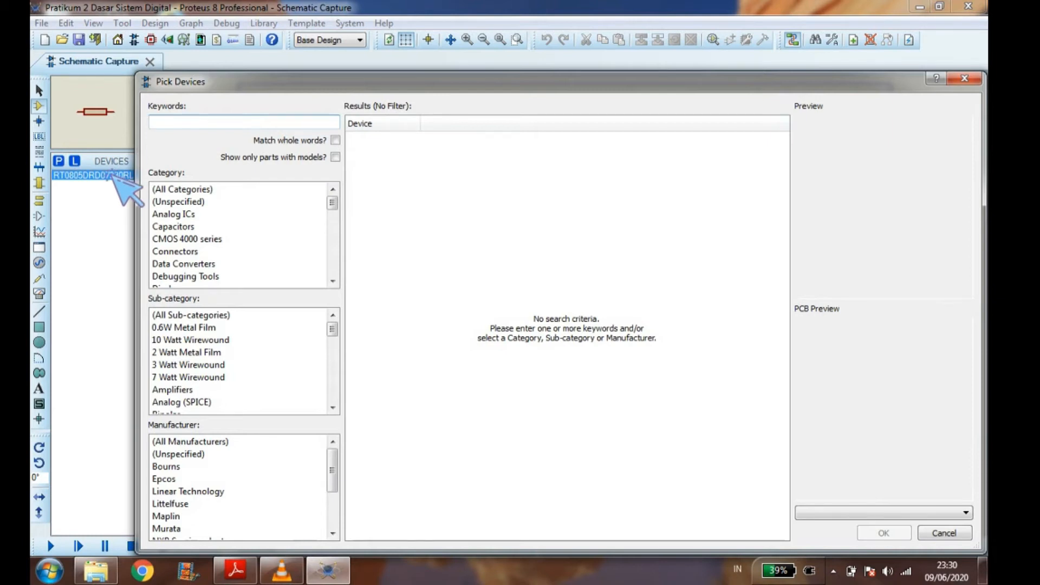
{"action": "type", "text": "MINRE"}
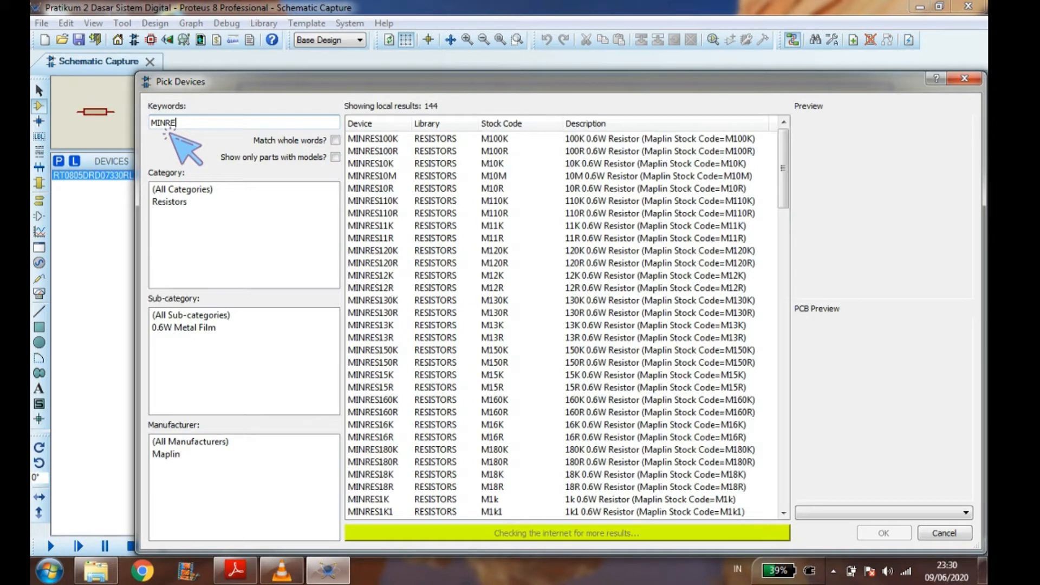
{"action": "type", "text": "S"}
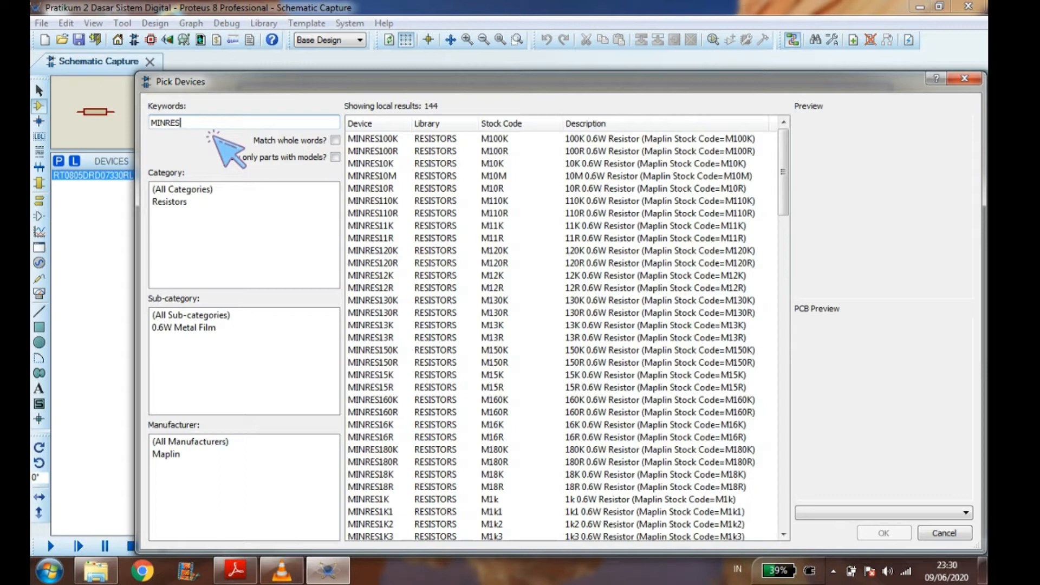
{"action": "type", "text": "330"}
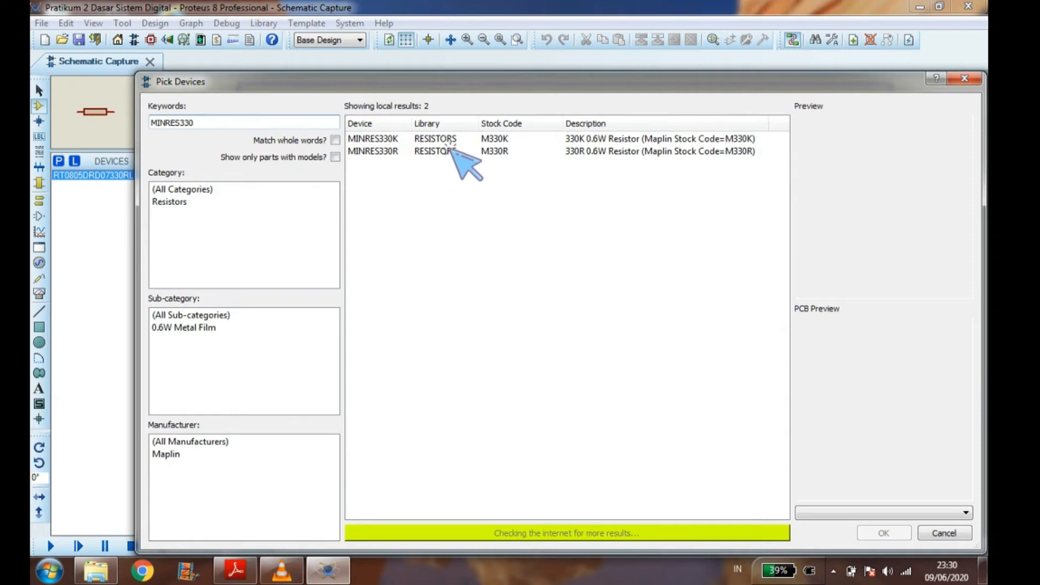
{"action": "mouse_move", "coordinate": [449, 146]}
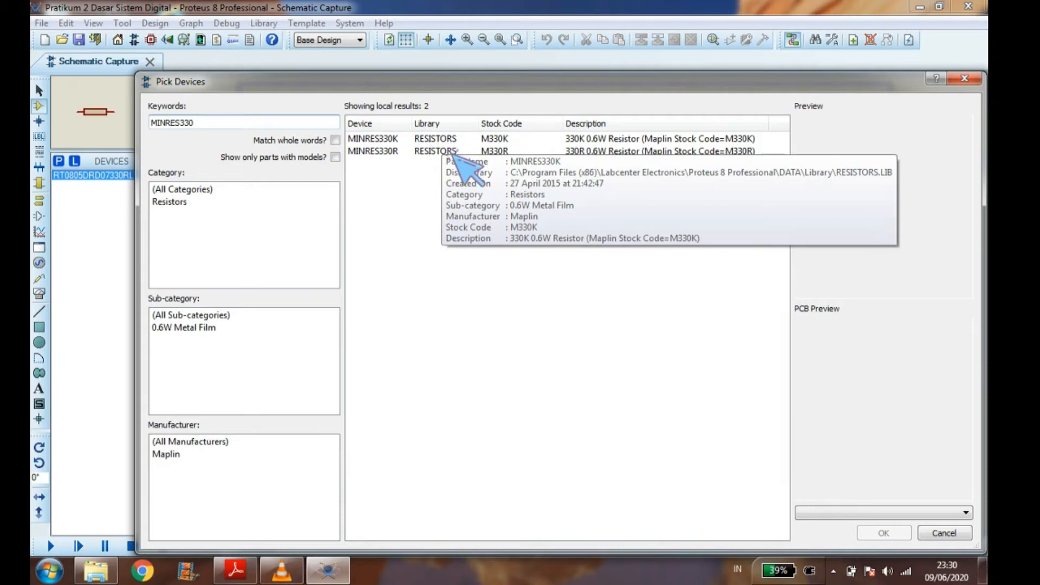
{"action": "left_click", "coordinate": [451, 151]}
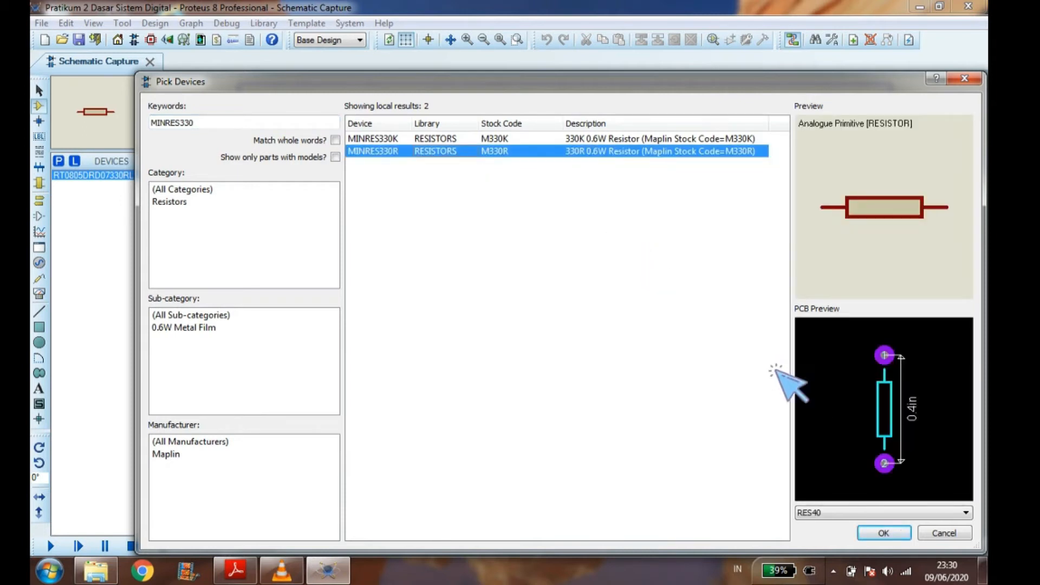
{"action": "left_click", "coordinate": [884, 532]}
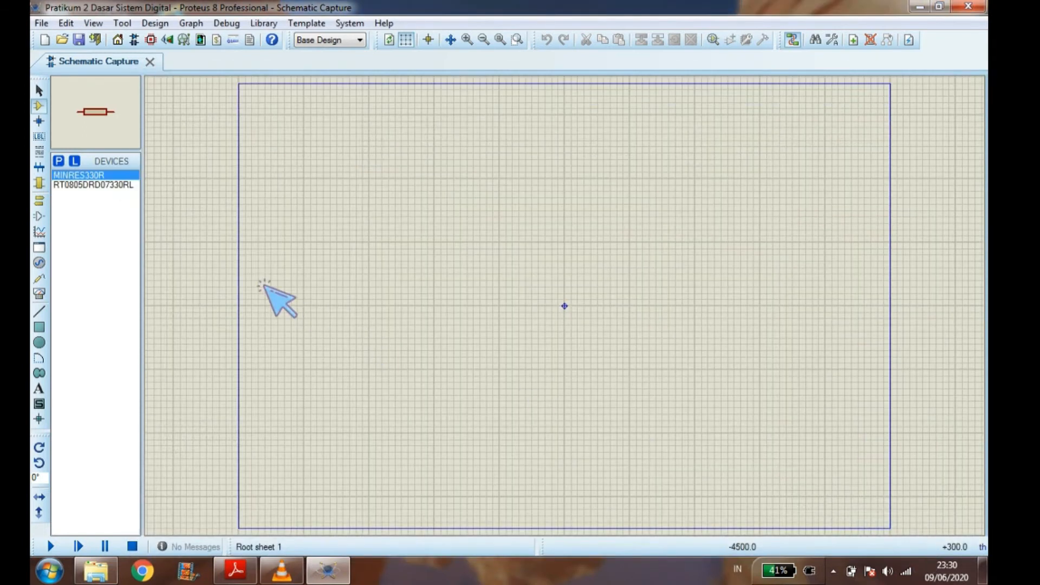
Remove the RT0805DRD07330RL resistor from the device list
{"action": "left_click", "coordinate": [117, 186]}
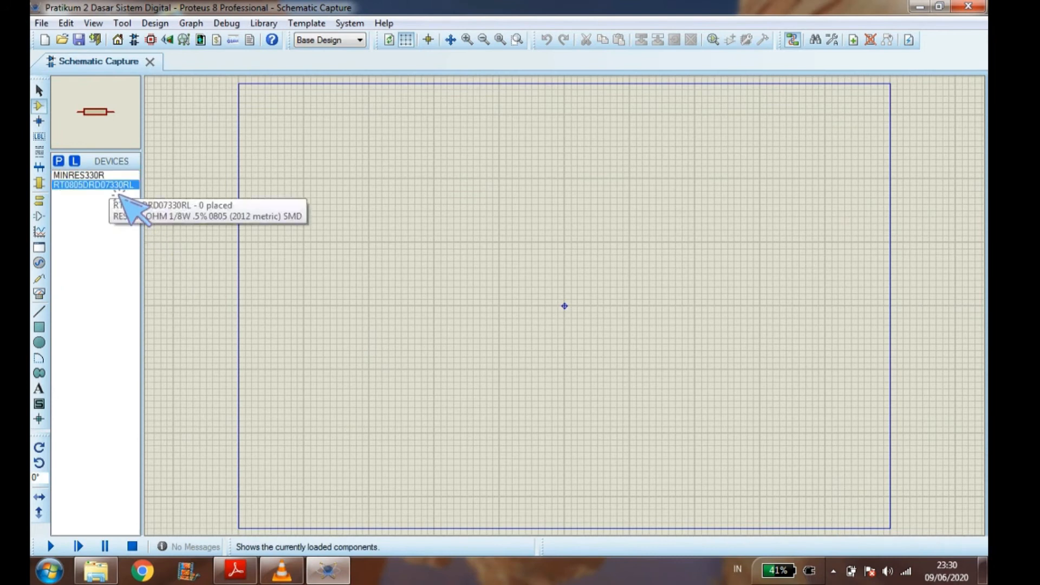
{"action": "right_click", "coordinate": [119, 190]}
{"action": "left_click", "coordinate": [162, 297]}
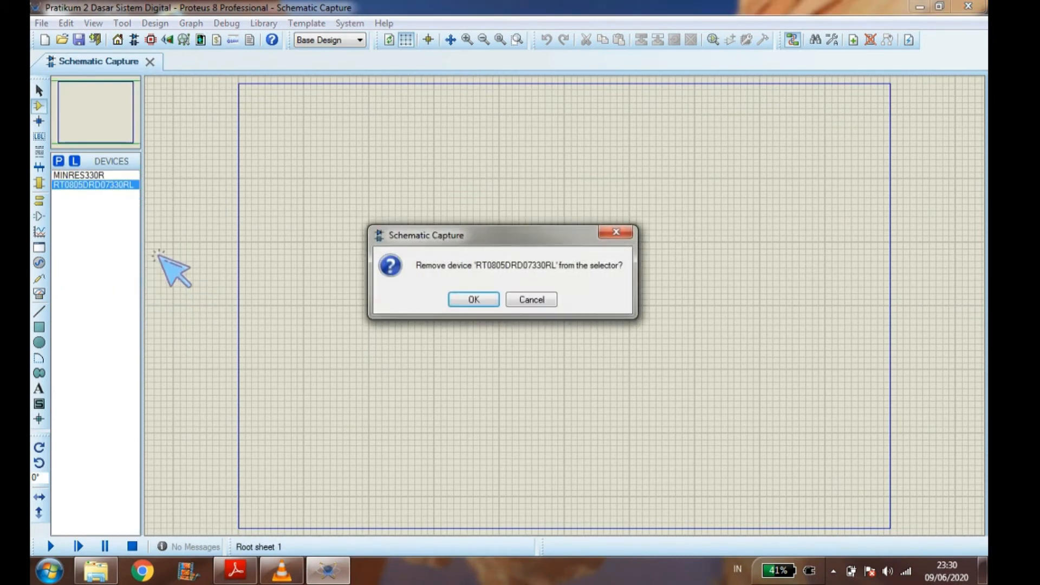
{"action": "left_click", "coordinate": [477, 298]}
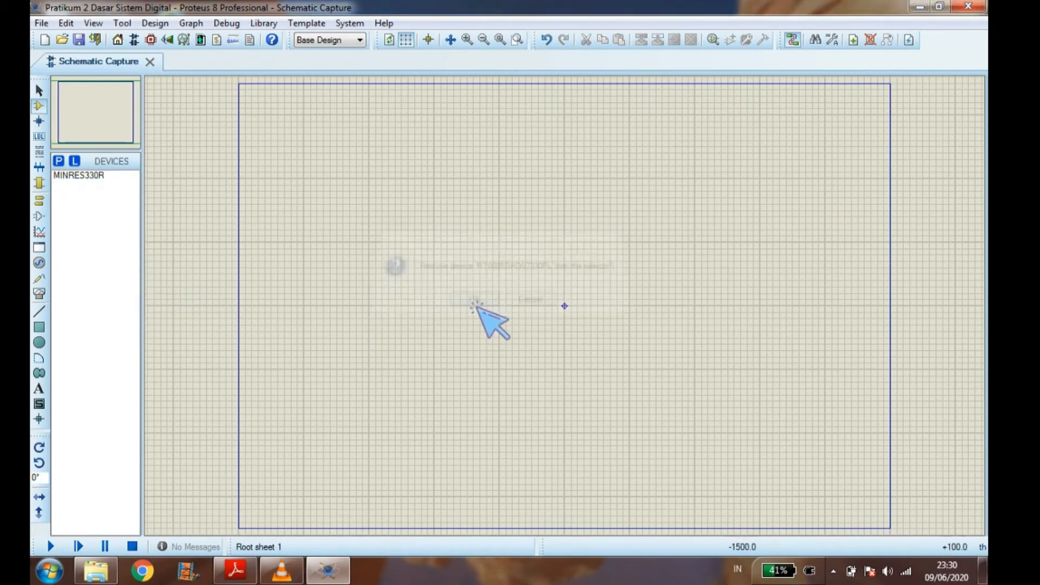
Search the device library for "LED-" and add the animated green LED, LED-GREEN, to the device list
{"action": "left_click", "coordinate": [59, 161]}
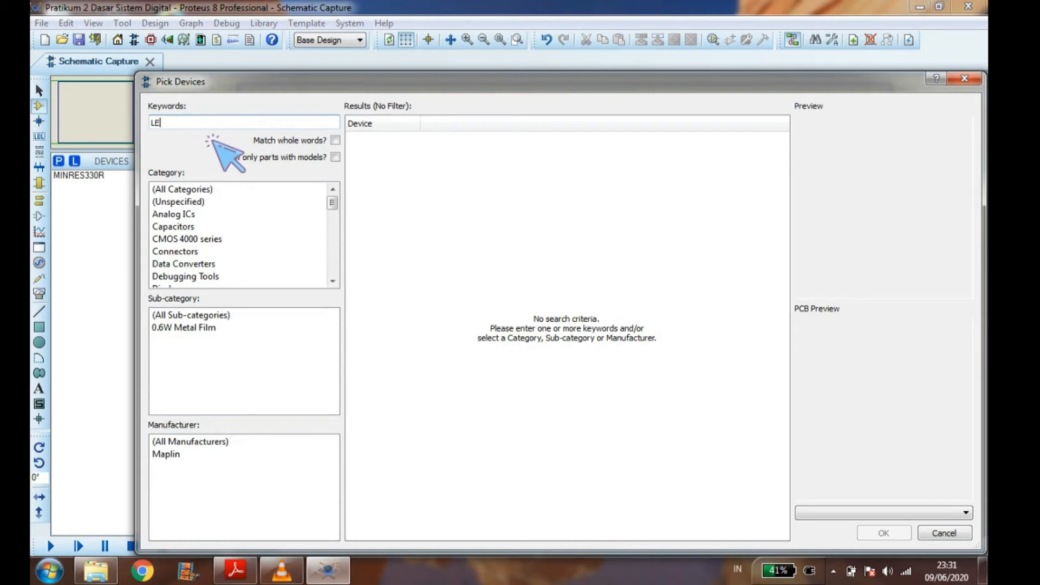
{"action": "type", "text": "-"}
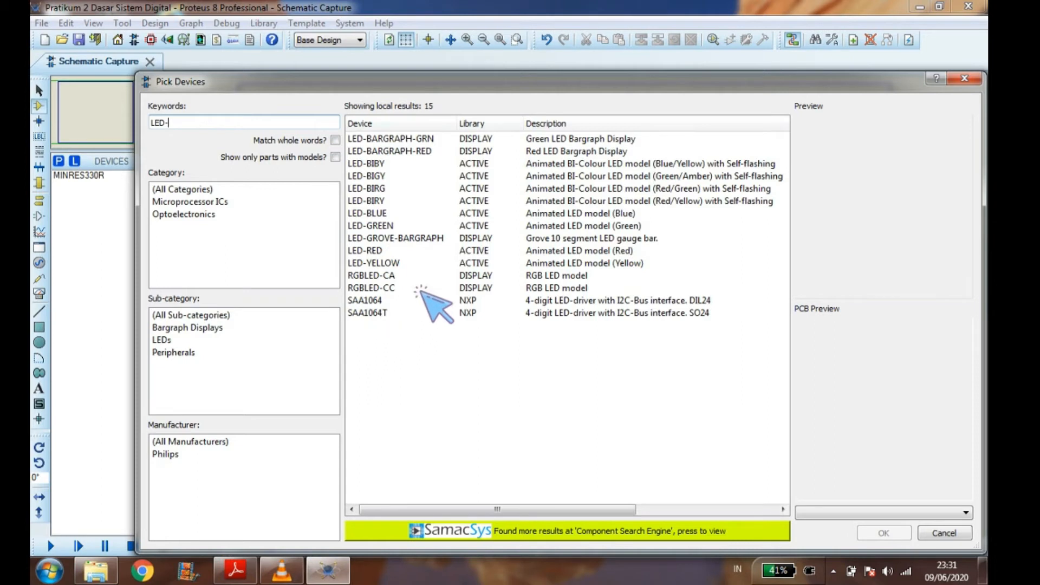
{"action": "left_click", "coordinate": [438, 228]}
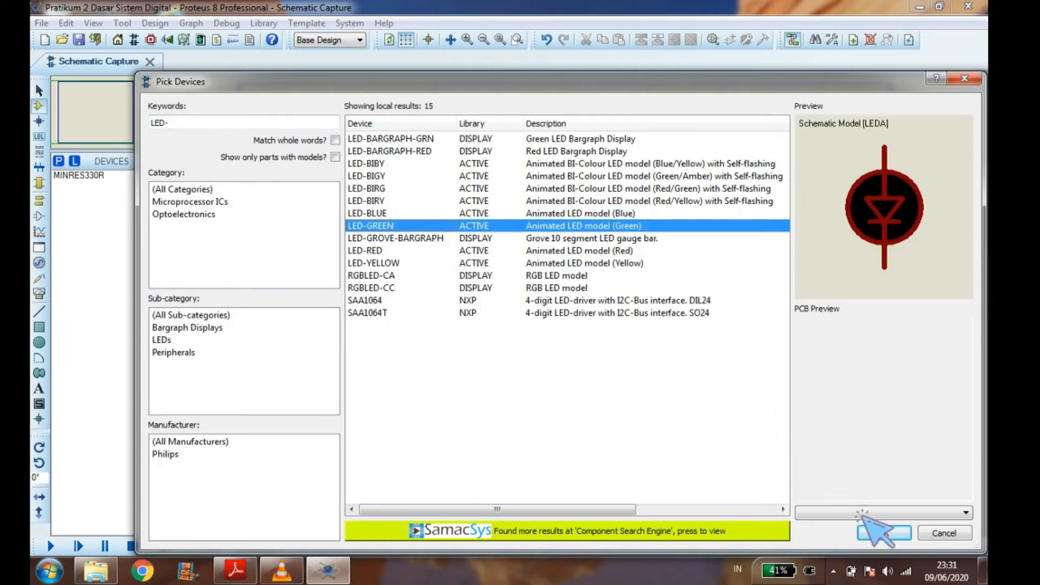
{"action": "left_click", "coordinate": [882, 532]}
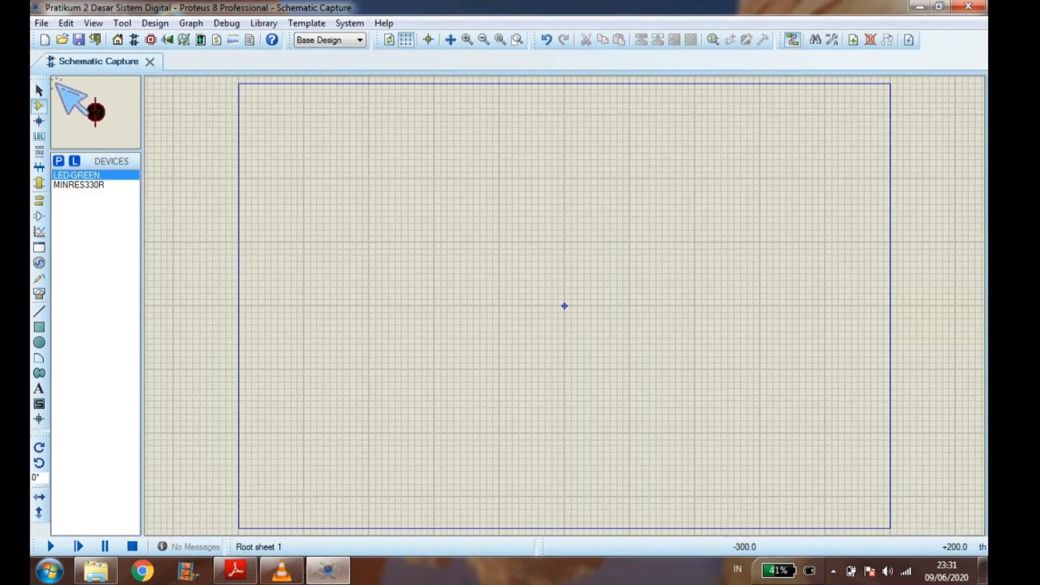
Search the device library for "LED-" again and add the animated red LED, LED-RED, to the device list
{"action": "left_click", "coordinate": [60, 161]}
{"action": "type", "text": "LED-"}
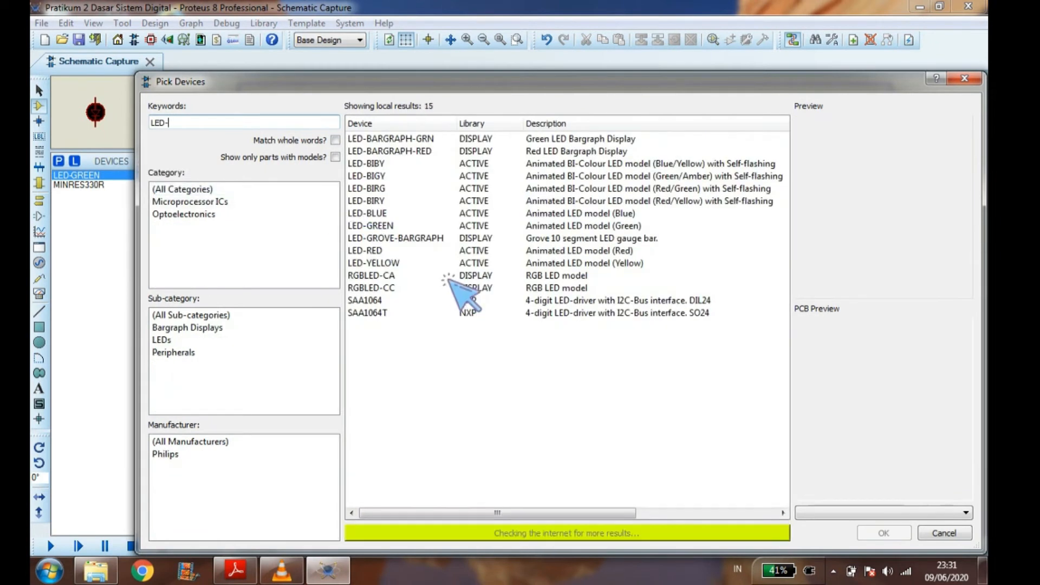
{"action": "left_click", "coordinate": [415, 253]}
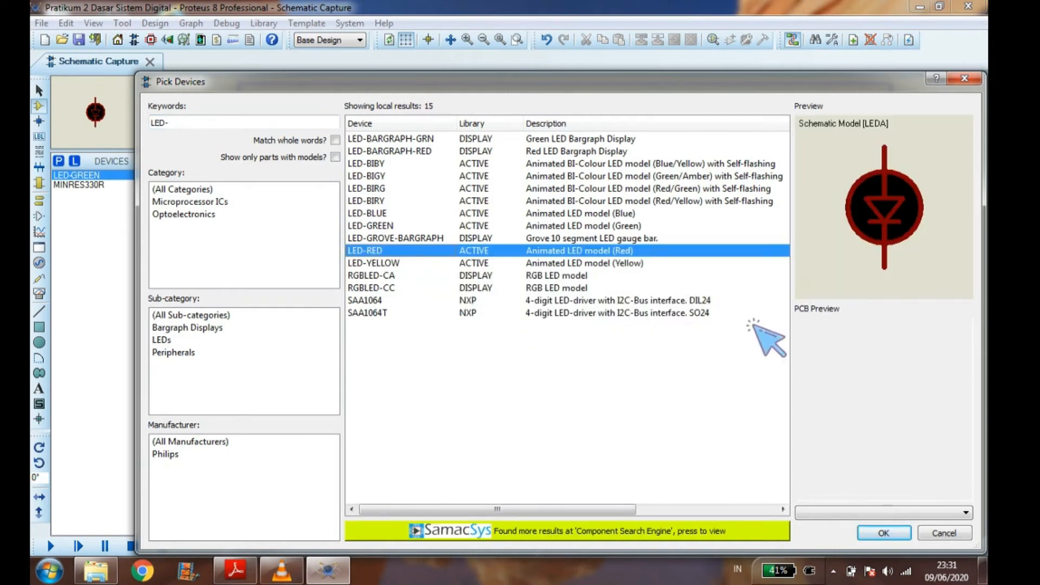
{"action": "left_click", "coordinate": [883, 532]}
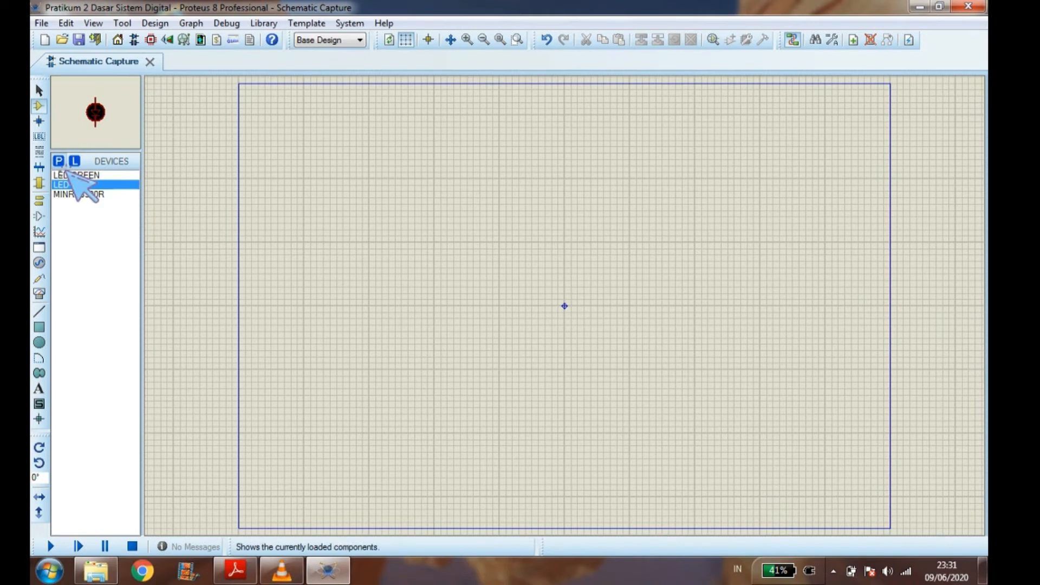
Search the device library for NAND and add the two-input NAND gate to the device list
{"action": "left_click", "coordinate": [63, 165]}
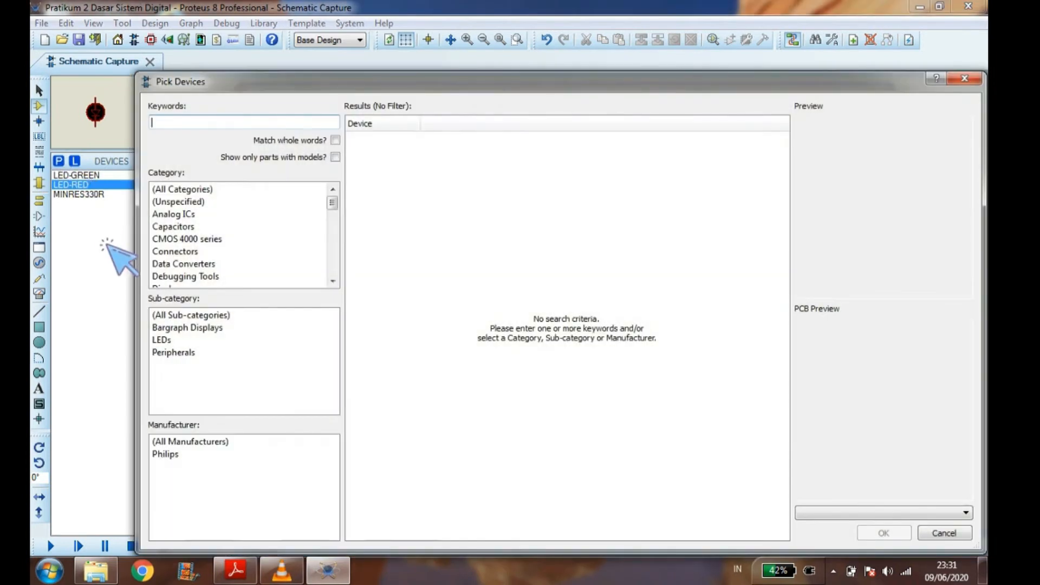
{"action": "type", "text": "NAND"}
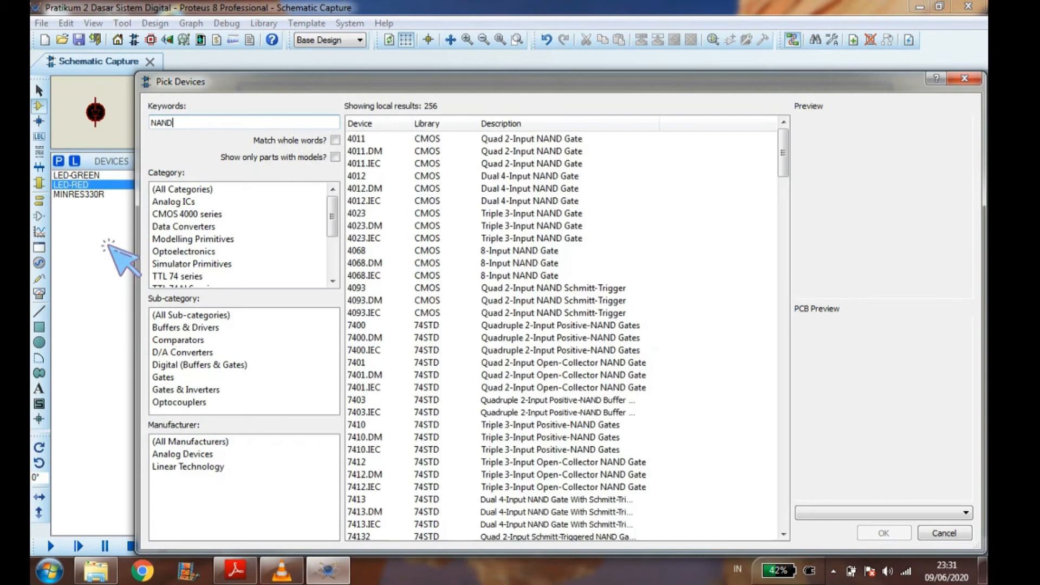
{"action": "left_click", "coordinate": [884, 533]}
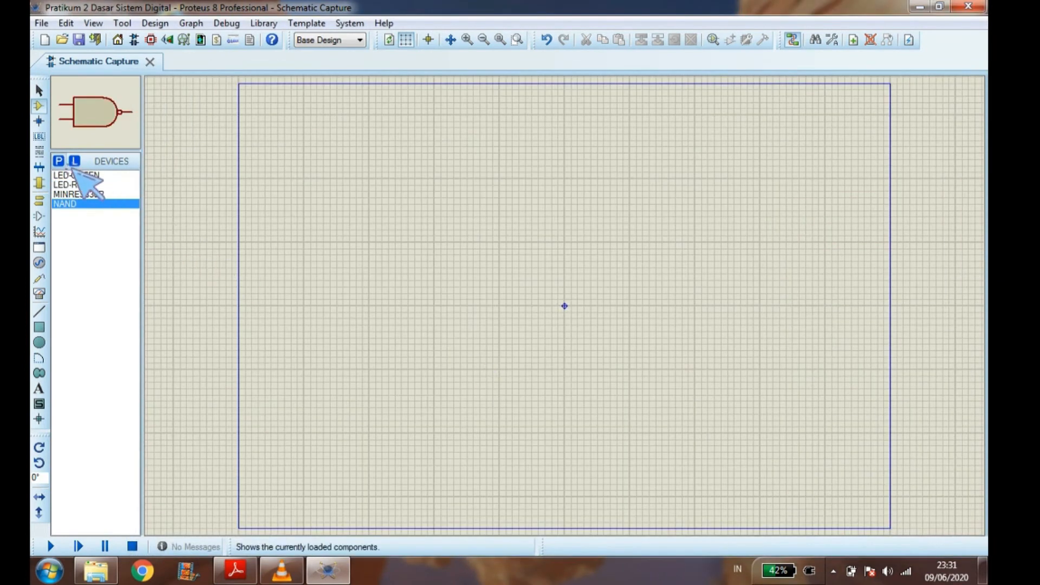
Pick the latched LOGICSTATE source from the Debugging Tools category and add it to the device list
{"action": "left_click", "coordinate": [62, 162]}
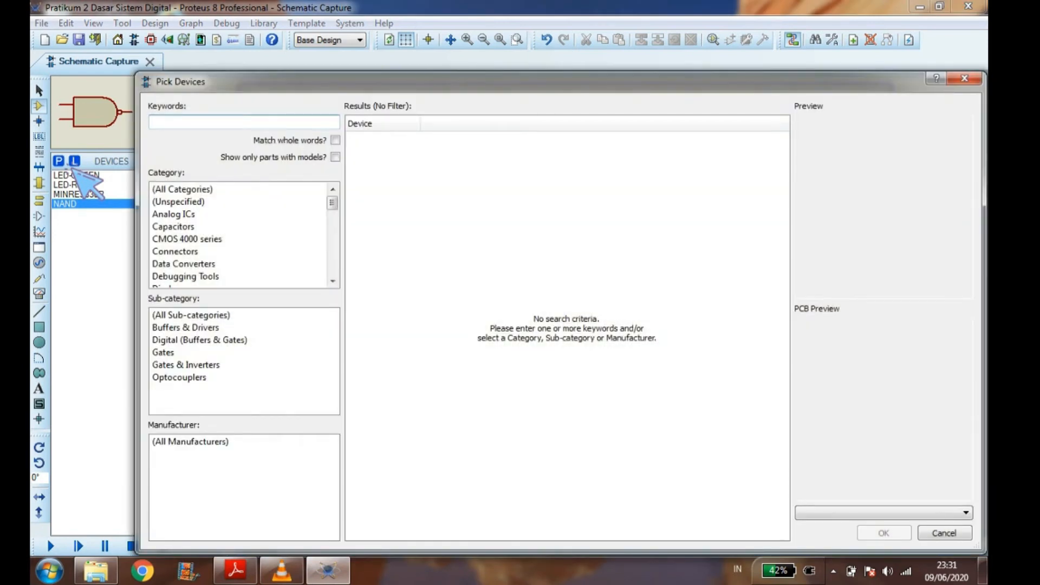
{"action": "scroll", "coordinate": [222, 259], "scroll_direction": "down", "scroll_amount": 1}
{"action": "left_click", "coordinate": [220, 240]}
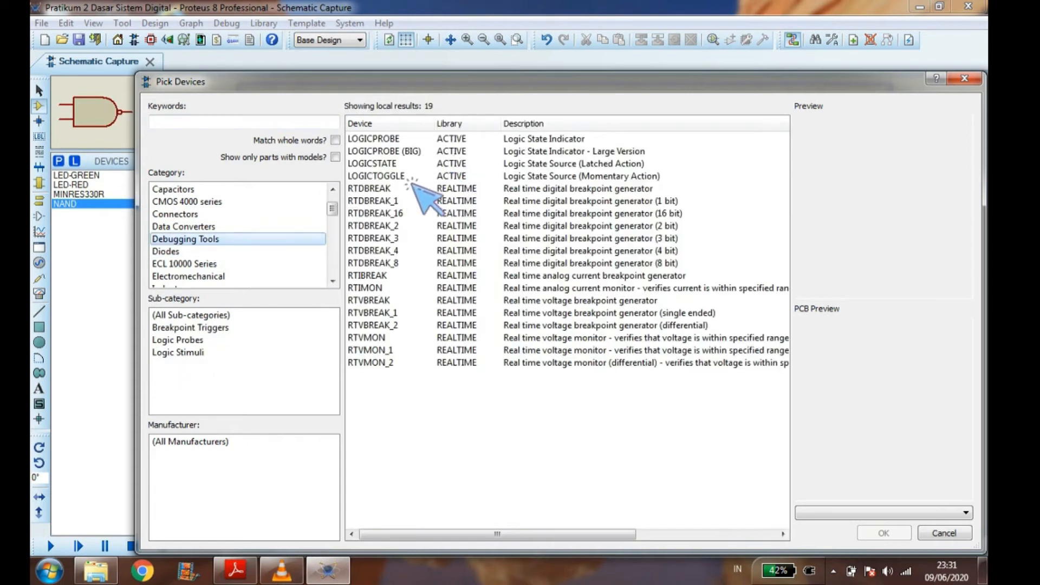
{"action": "left_click", "coordinate": [415, 166]}
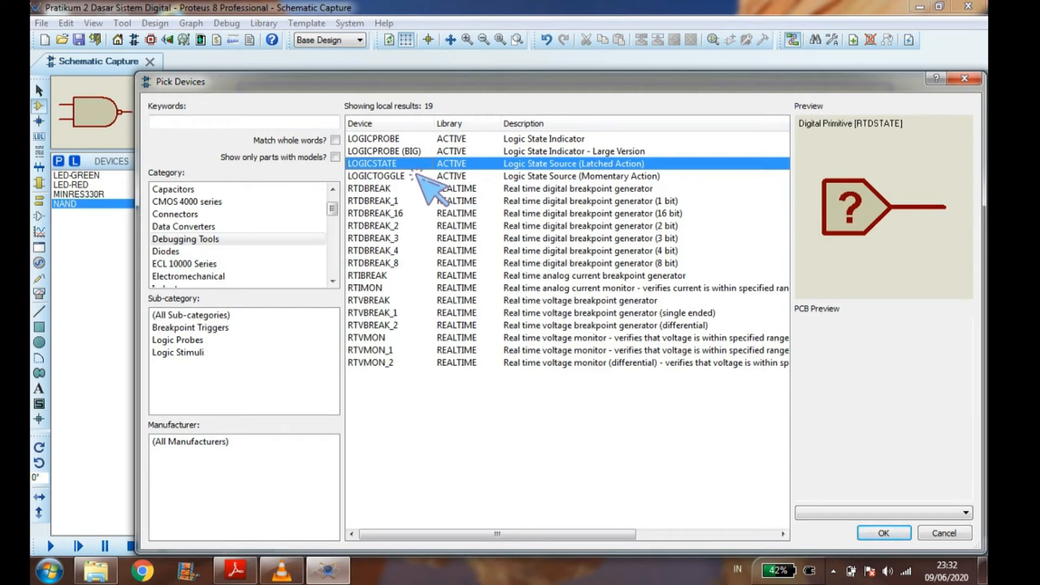
{"action": "left_click", "coordinate": [885, 534]}
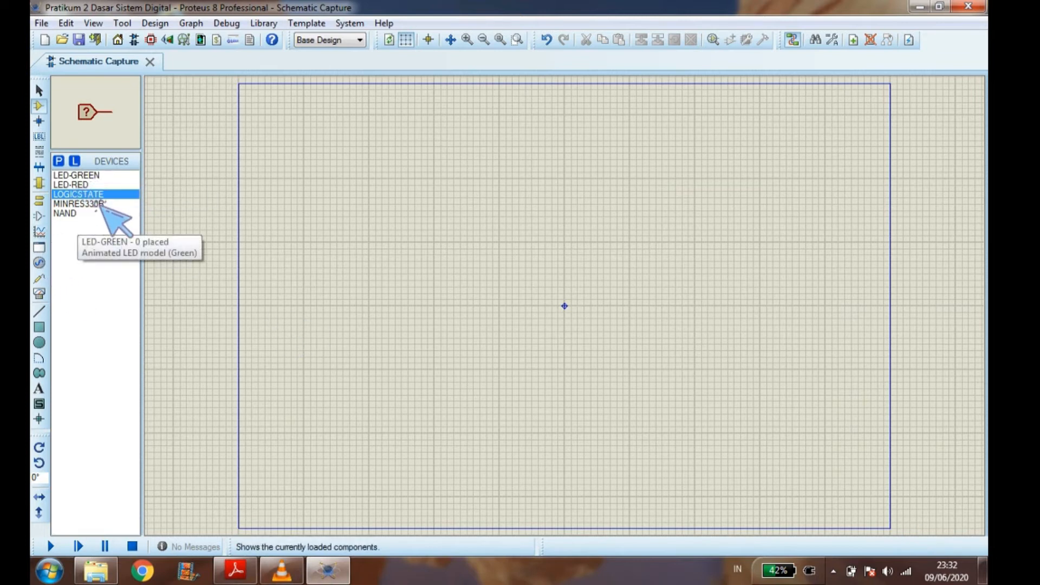
Place two LOGICSTATE sources vertically aligned, one above the other, in the left part of the sheet
{"action": "left_click", "coordinate": [366, 168]}
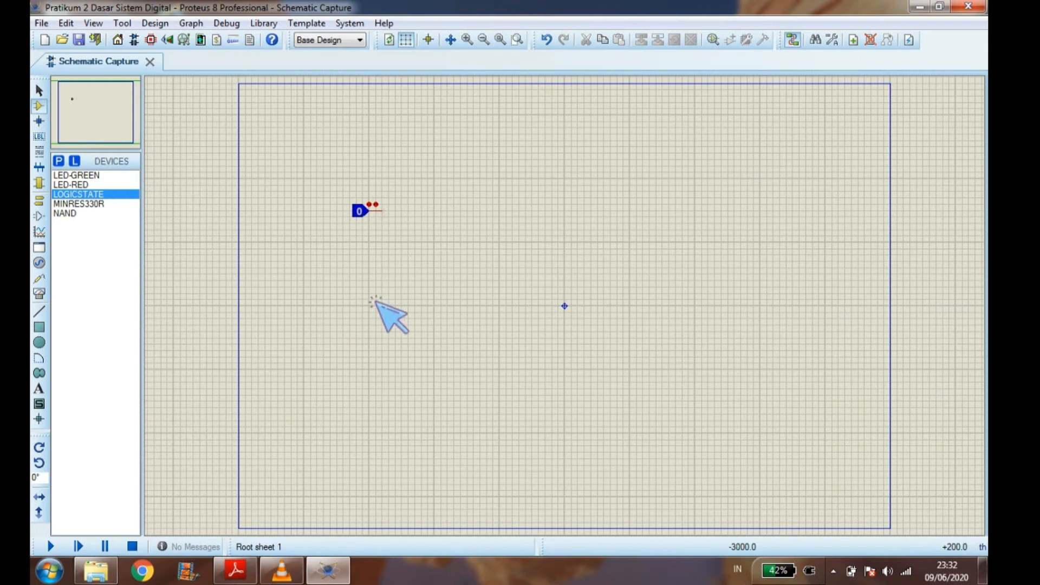
{"action": "left_click", "coordinate": [372, 357]}
{"action": "left_click", "coordinate": [378, 367]}
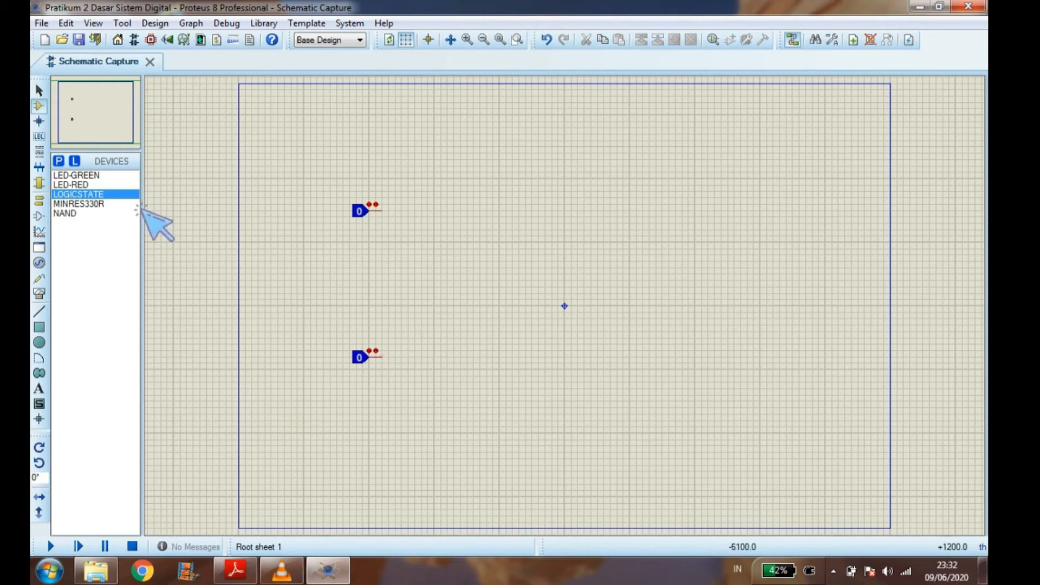
Place two NAND gates one above the other to the right of the logic states and align the lower gate with the upper one
{"action": "left_click", "coordinate": [101, 205]}
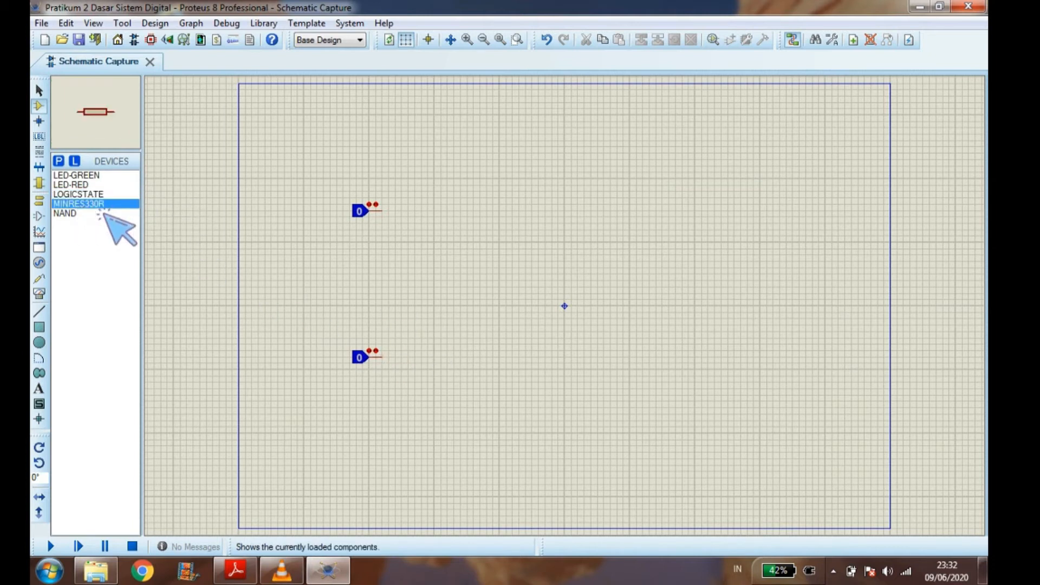
{"action": "left_click", "coordinate": [103, 214]}
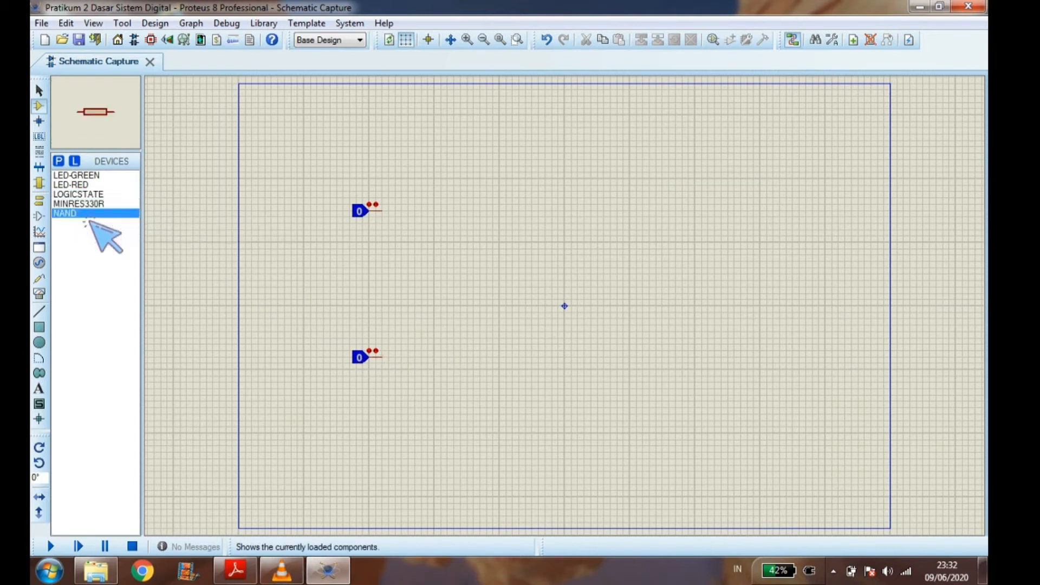
{"action": "left_click", "coordinate": [472, 256]}
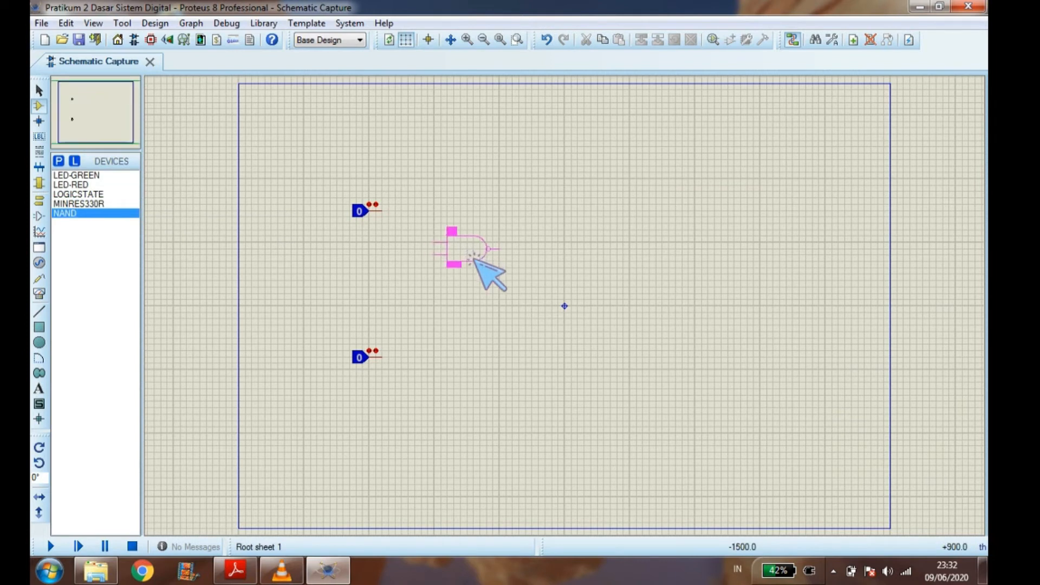
{"action": "left_click", "coordinate": [462, 266]}
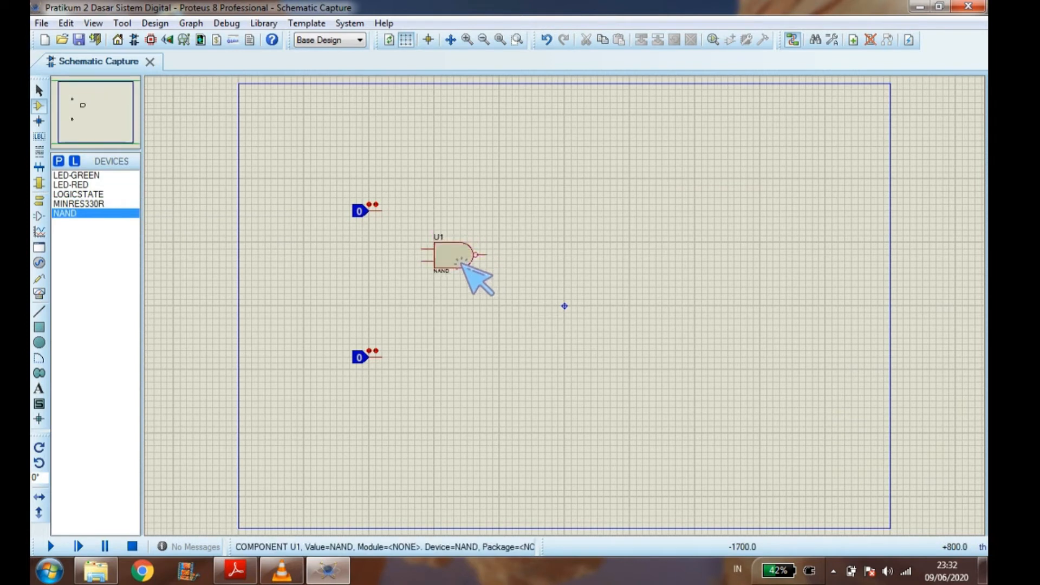
{"action": "left_click", "coordinate": [469, 332]}
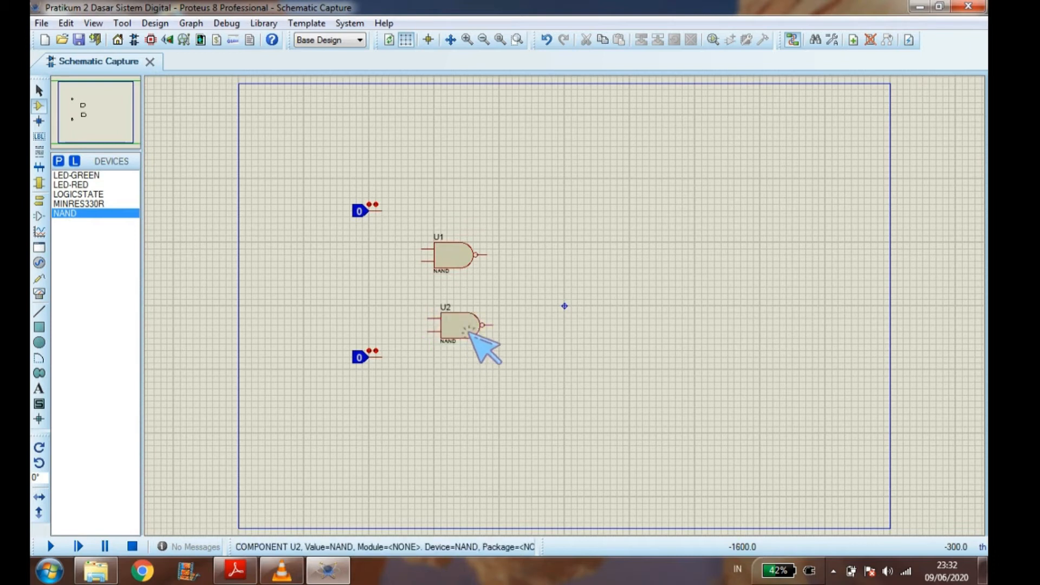
{"action": "left_click", "coordinate": [461, 332]}
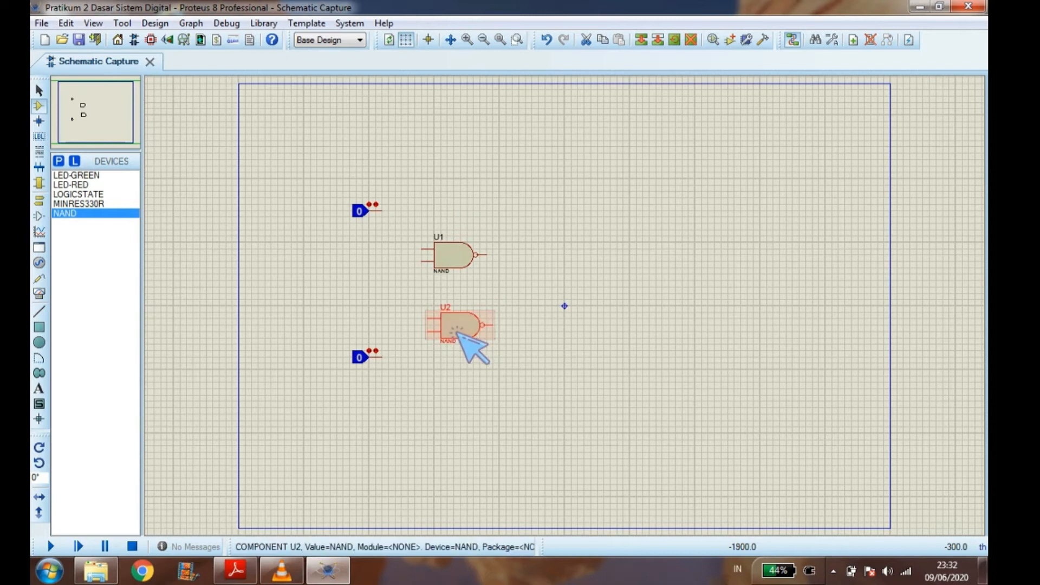
{"action": "left_click", "coordinate": [479, 363]}
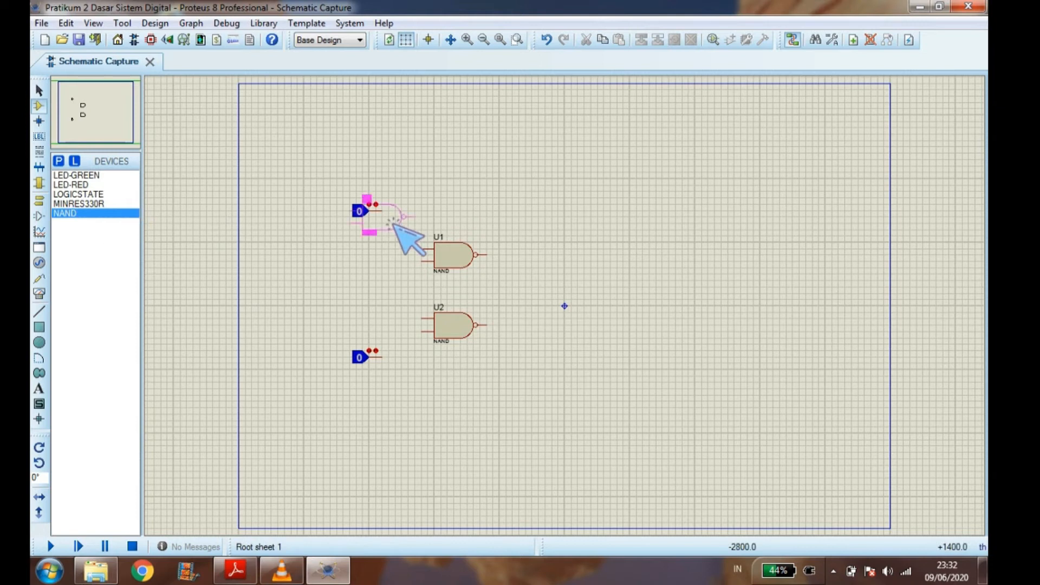
Wire the upper logic state to the upper NAND gate's top input and the lower logic state to the lower gate's bottom input
{"action": "left_click", "coordinate": [385, 212]}
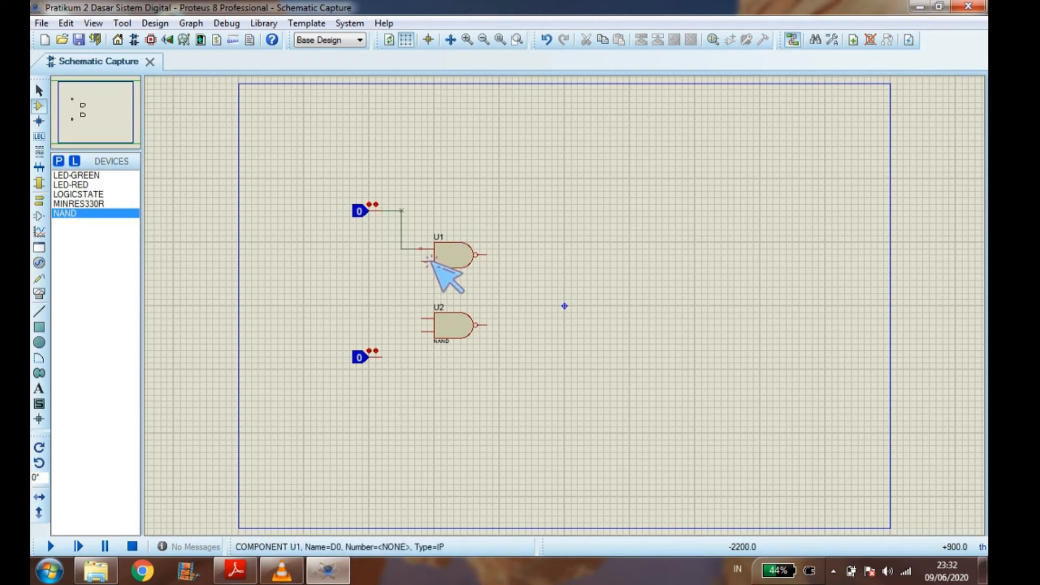
{"action": "left_click", "coordinate": [428, 260]}
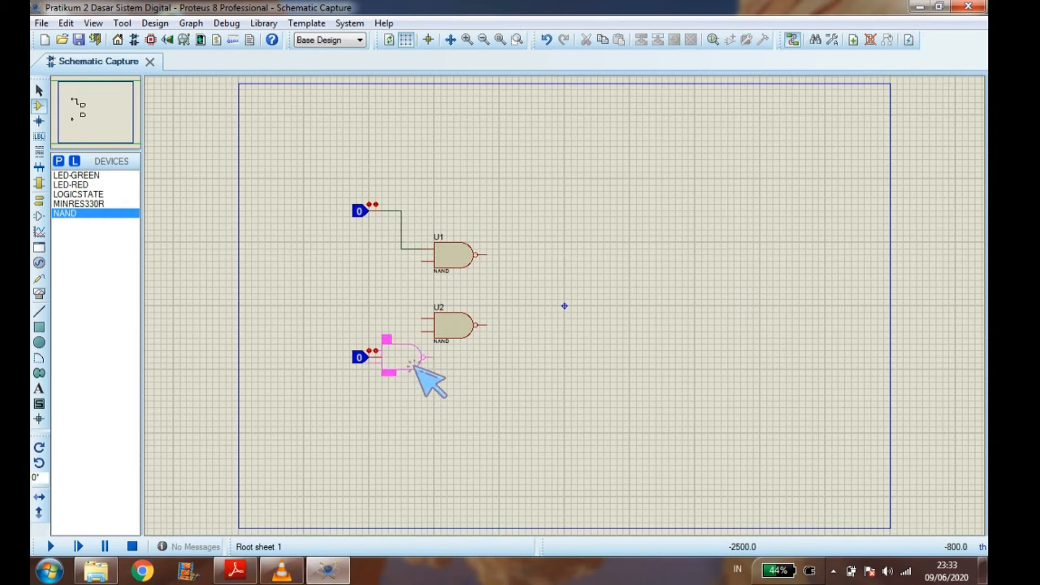
{"action": "scroll", "coordinate": [448, 379], "scroll_direction": "up", "scroll_amount": 1}
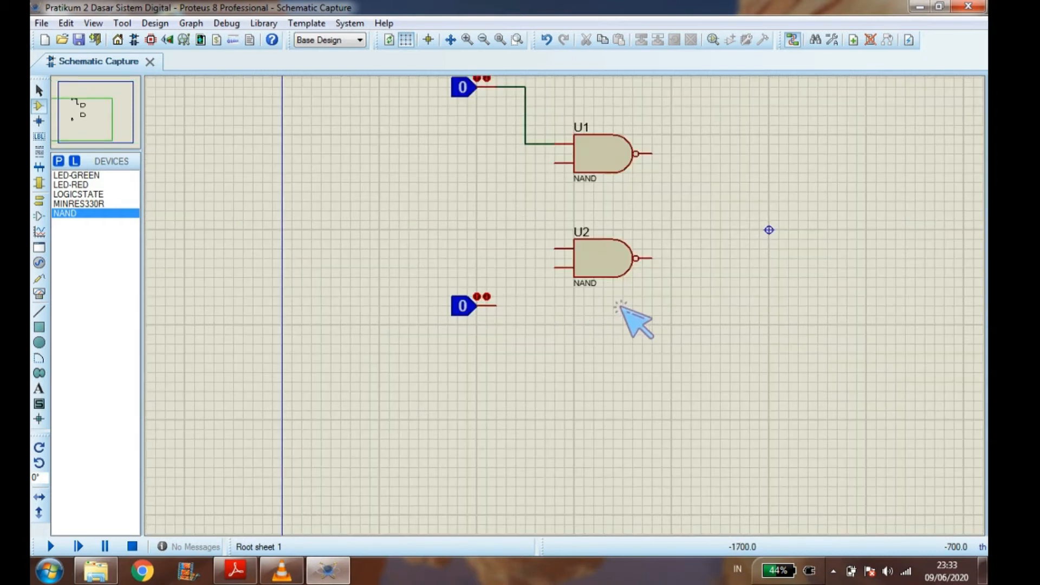
{"action": "scroll", "coordinate": [866, 297], "scroll_direction": "down", "scroll_amount": 1}
{"action": "scroll", "coordinate": [743, 297], "scroll_direction": "up", "scroll_amount": 1}
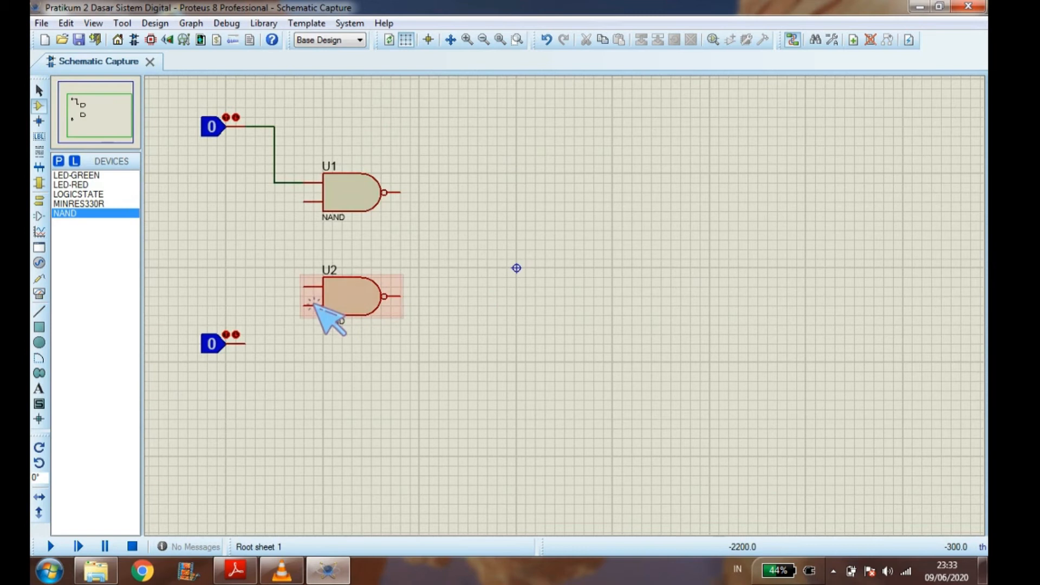
{"action": "scroll", "coordinate": [325, 301], "scroll_direction": "up", "scroll_amount": 1}
{"action": "scroll", "coordinate": [650, 309], "scroll_direction": "down", "scroll_amount": 1}
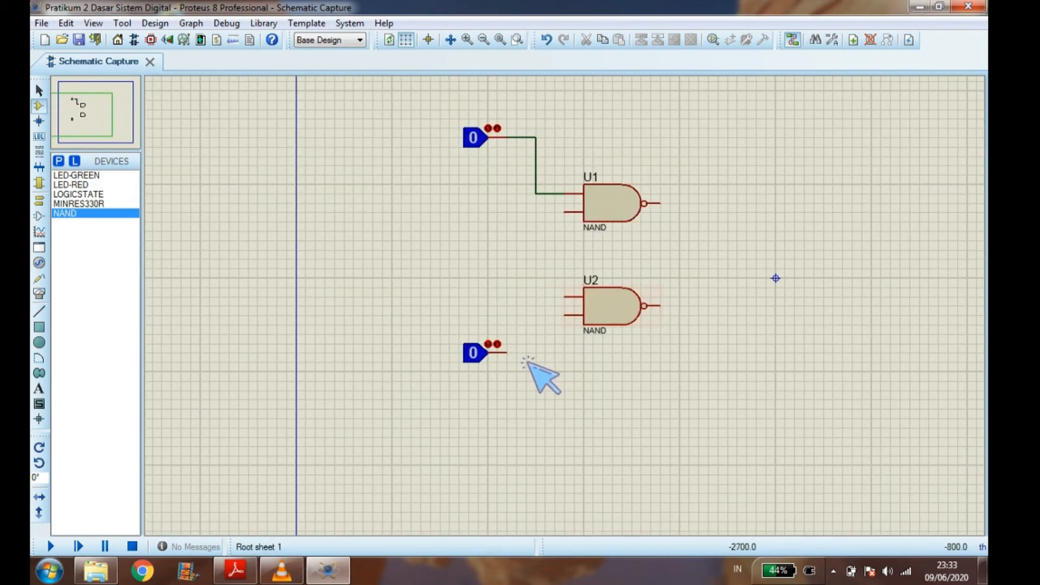
{"action": "left_click", "coordinate": [508, 352]}
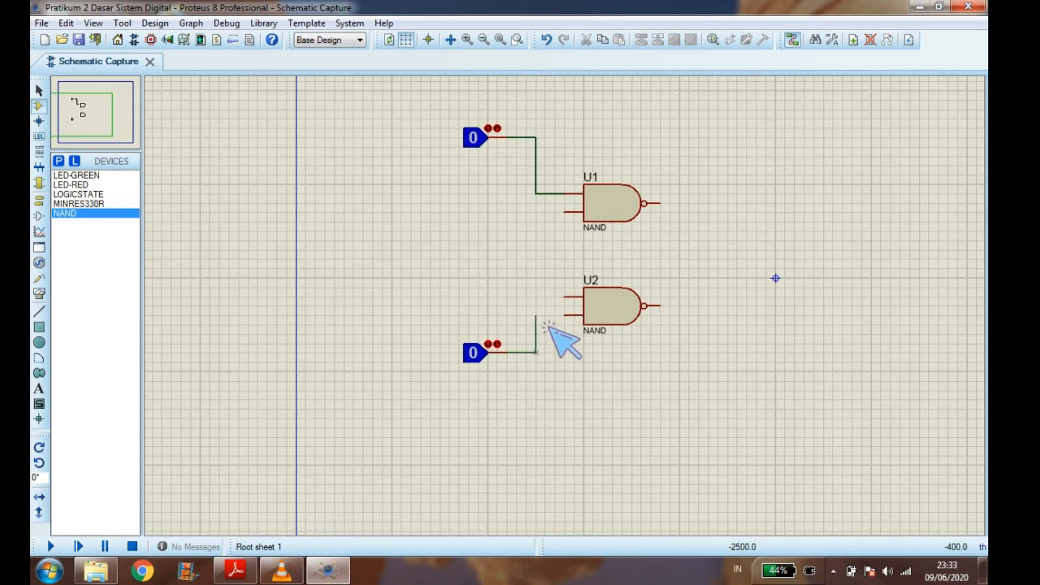
{"action": "left_click", "coordinate": [574, 325]}
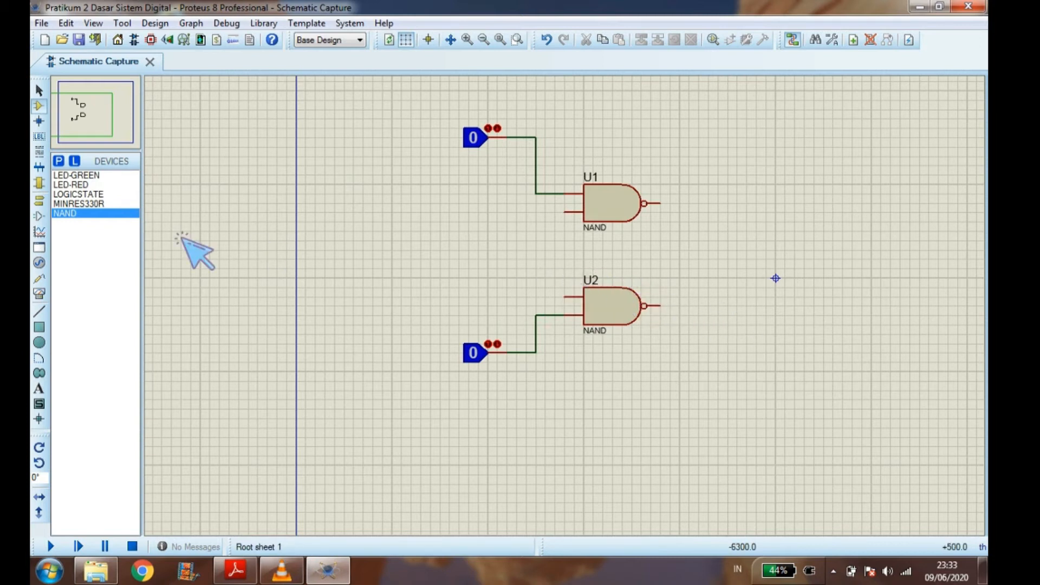
Place two MINRES330R resistors, one to the right of each NAND gate's output
{"action": "left_click", "coordinate": [92, 204]}
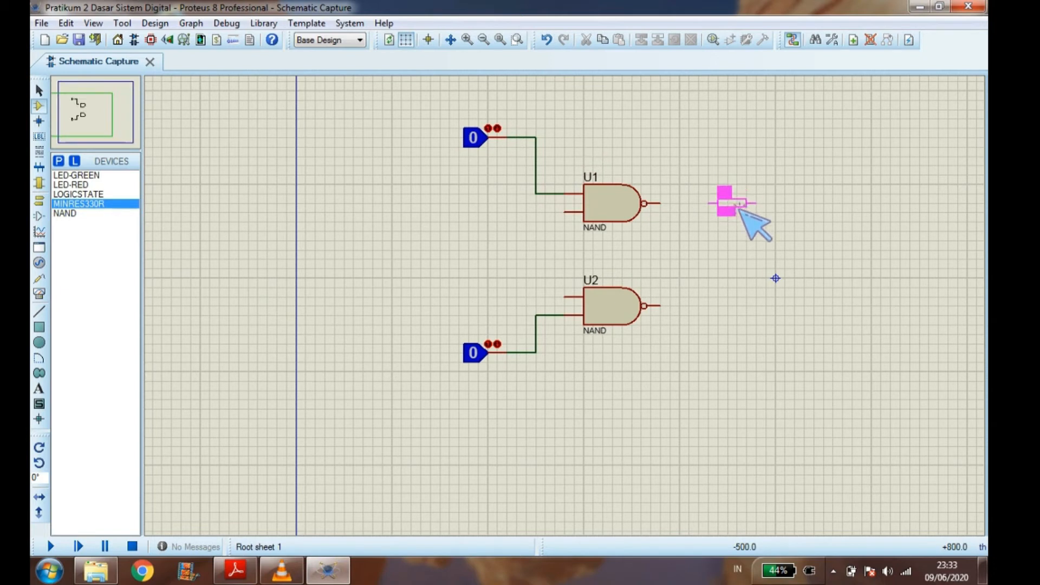
{"action": "left_click", "coordinate": [739, 210]}
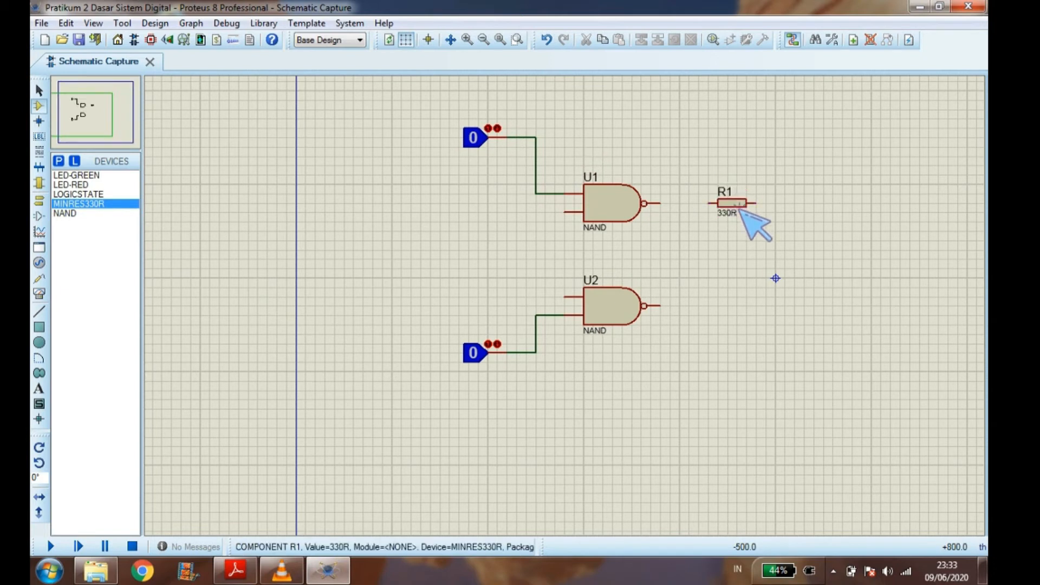
{"action": "left_click", "coordinate": [743, 315]}
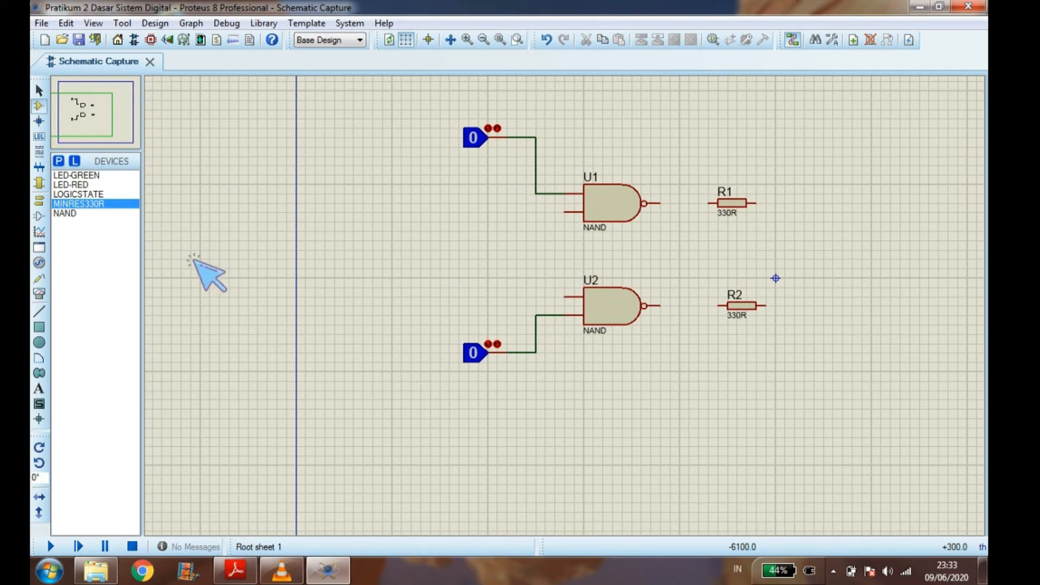
Wire the output of each NAND gate to the left end of the 330R resistor beside it
{"action": "left_click", "coordinate": [670, 212]}
{"action": "left_click", "coordinate": [716, 212]}
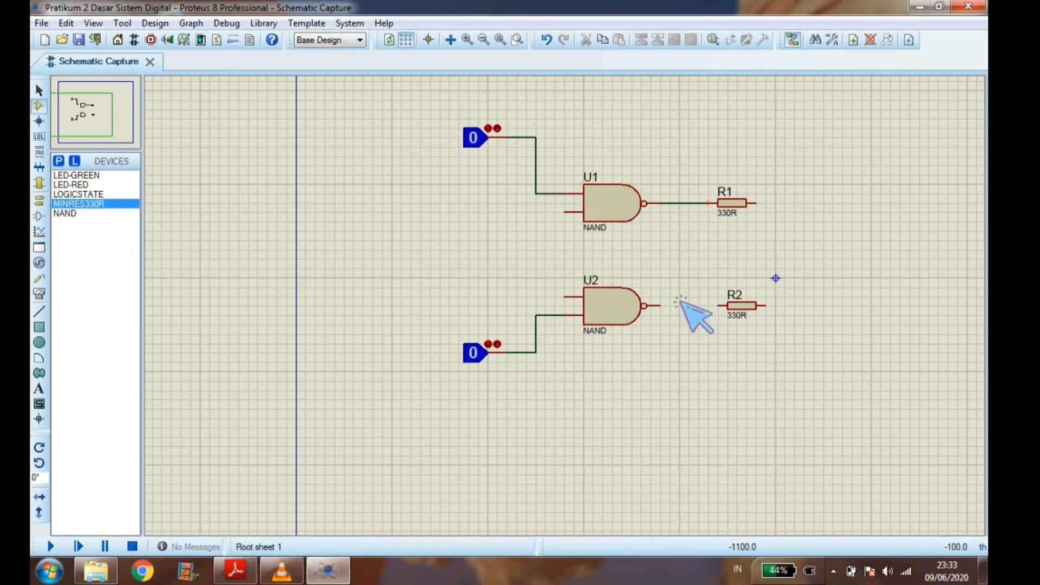
{"action": "left_click", "coordinate": [656, 319]}
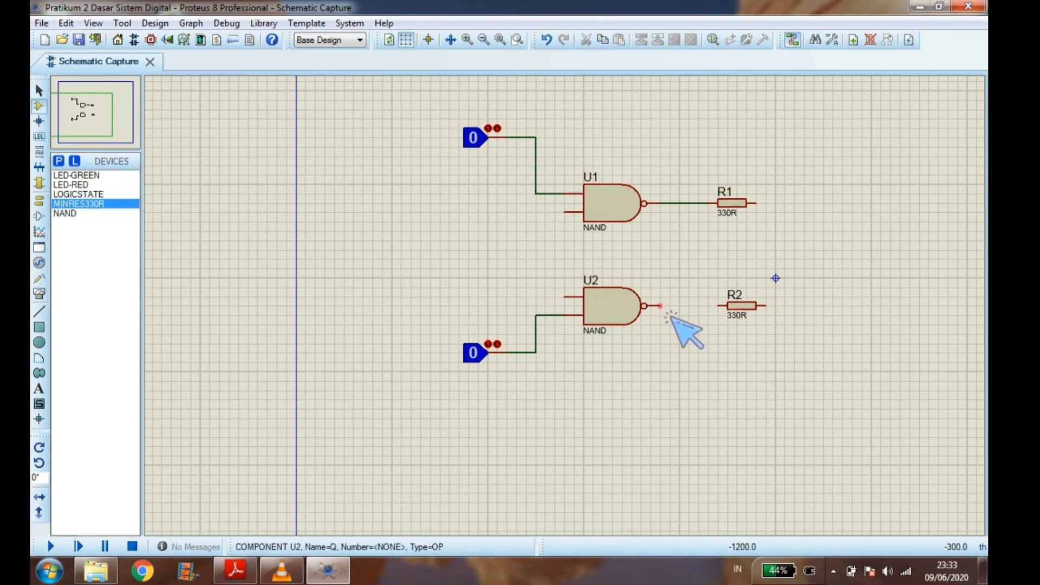
{"action": "left_click", "coordinate": [725, 316]}
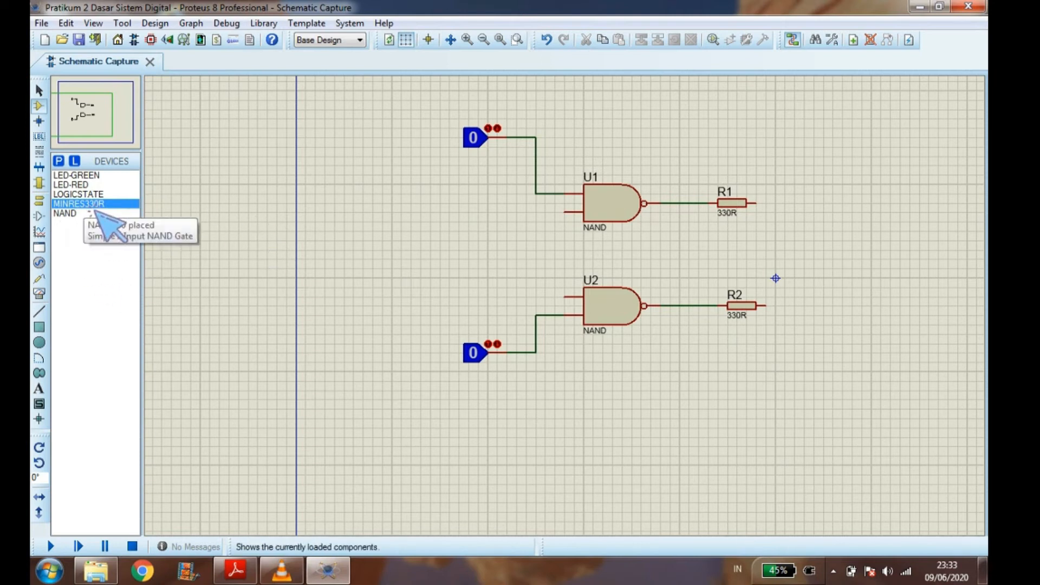
Place an LED-RED to the right of the upper resistor and rotate it anti-clockwise to point right
{"action": "left_click", "coordinate": [103, 185]}
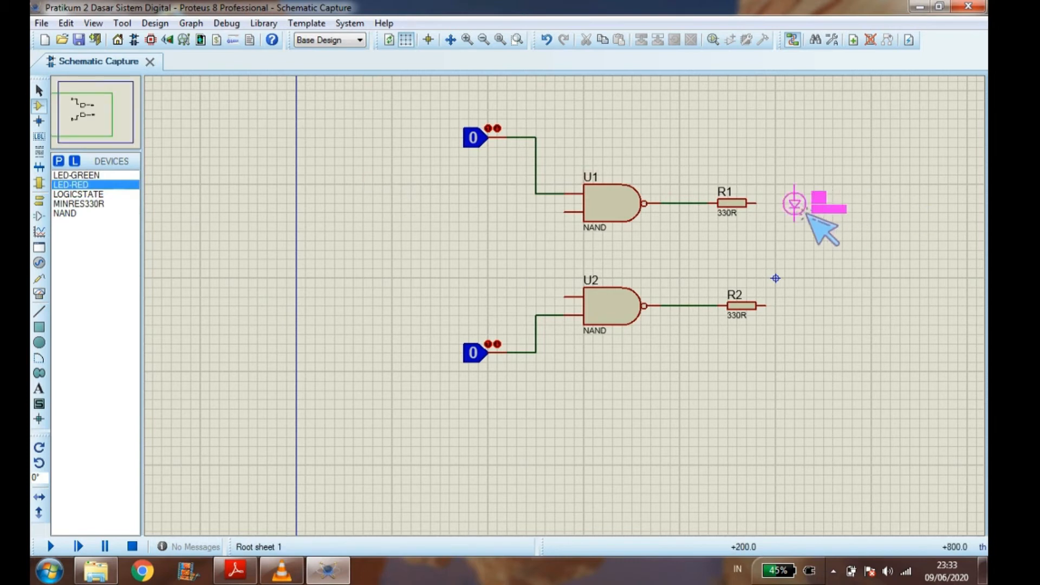
{"action": "left_click", "coordinate": [797, 206]}
{"action": "right_click", "coordinate": [801, 207]}
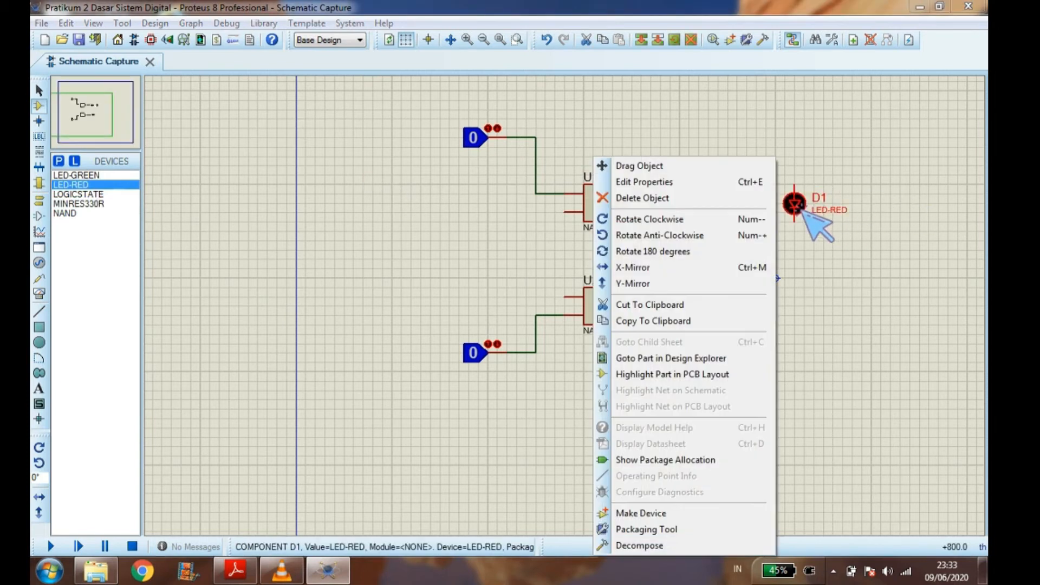
{"action": "left_click", "coordinate": [645, 235]}
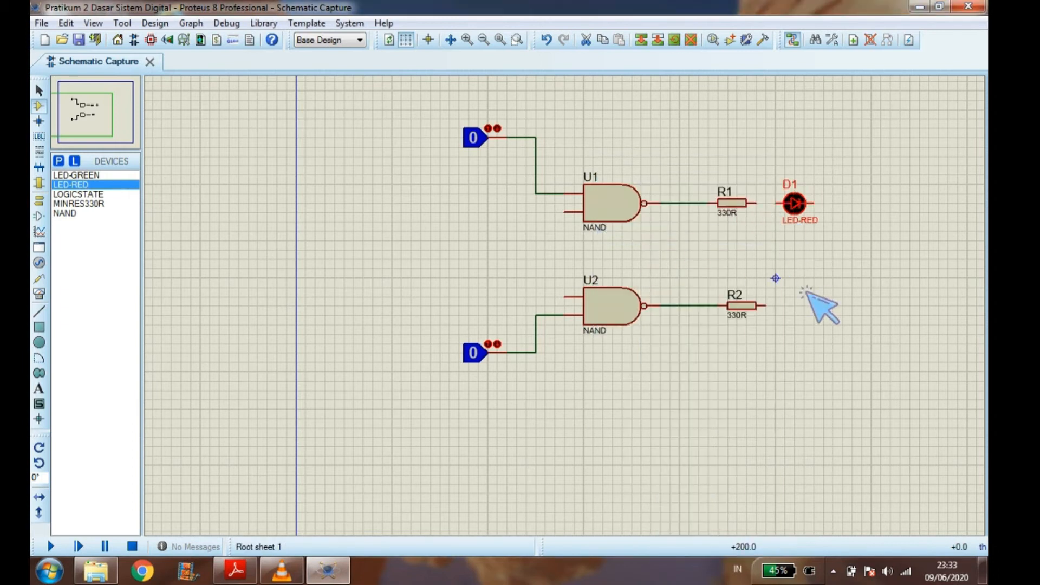
Place an LED-GREEN to the right of the lower resistor and rotate it clockwise plus 180 degrees to match the red LED's orientation
{"action": "left_click", "coordinate": [81, 175]}
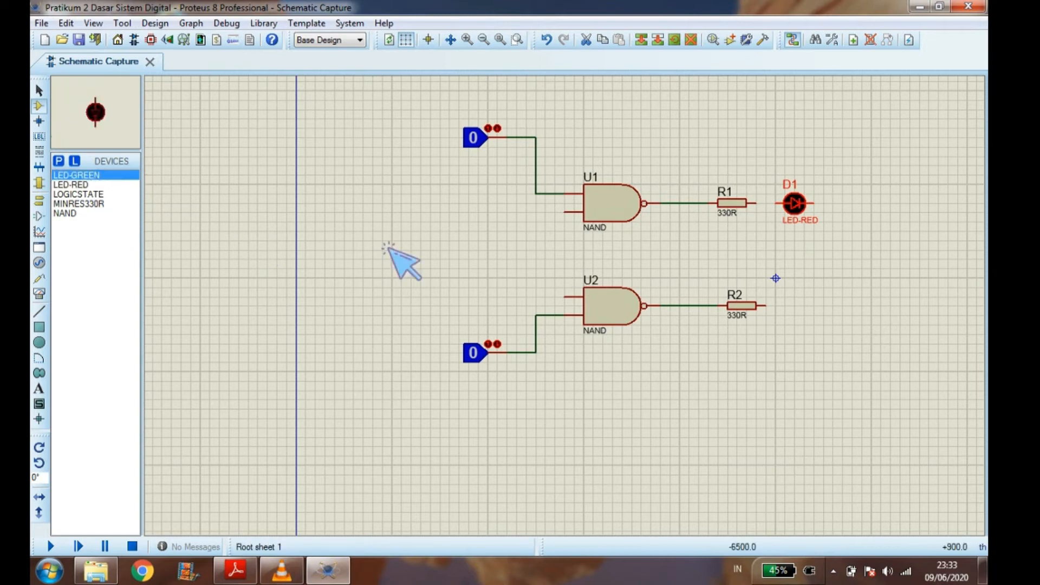
{"action": "left_click", "coordinate": [813, 313]}
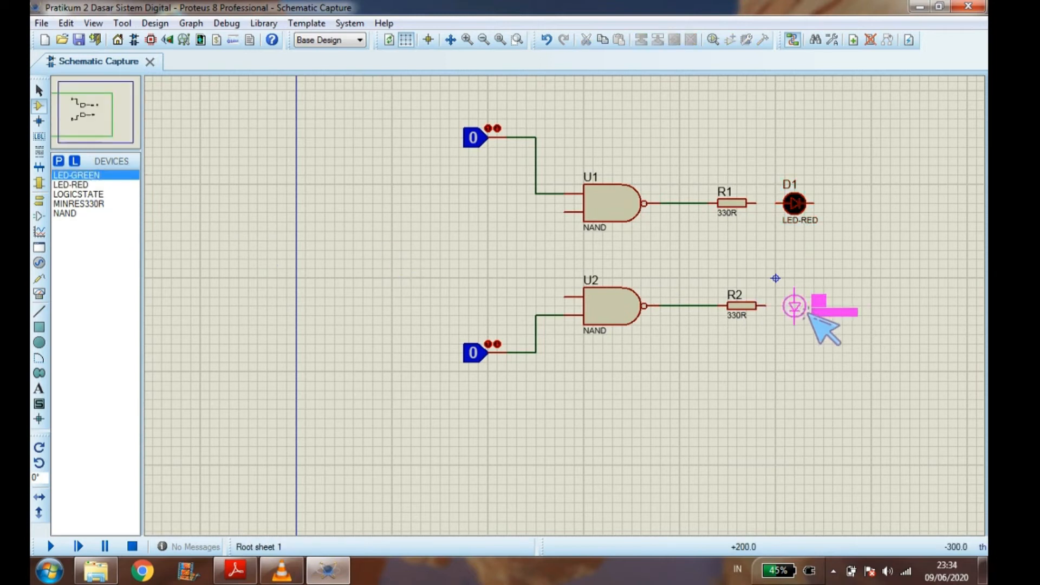
{"action": "left_click", "coordinate": [811, 316]}
{"action": "right_click", "coordinate": [816, 323]}
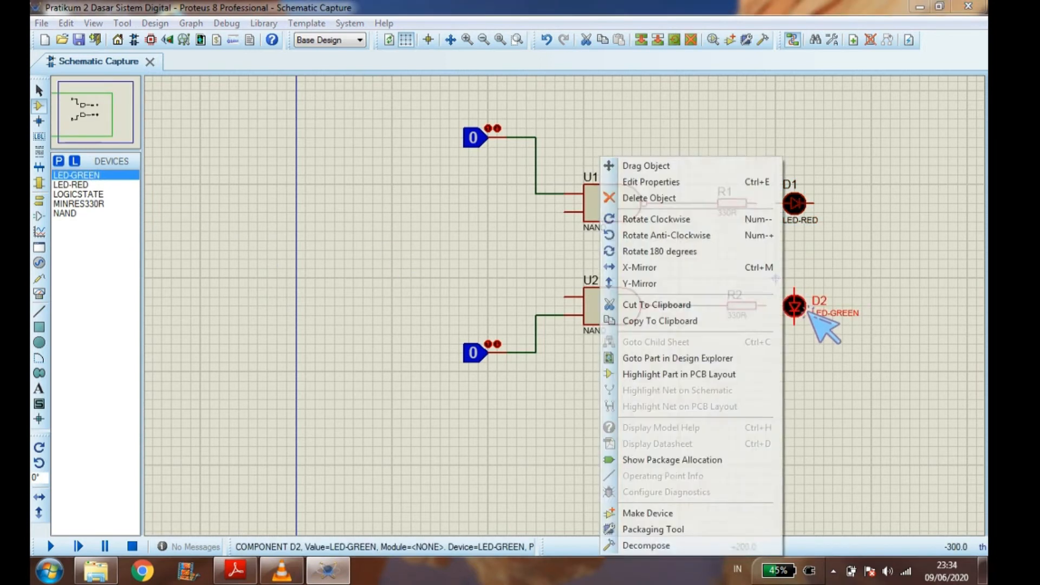
{"action": "left_click", "coordinate": [662, 227]}
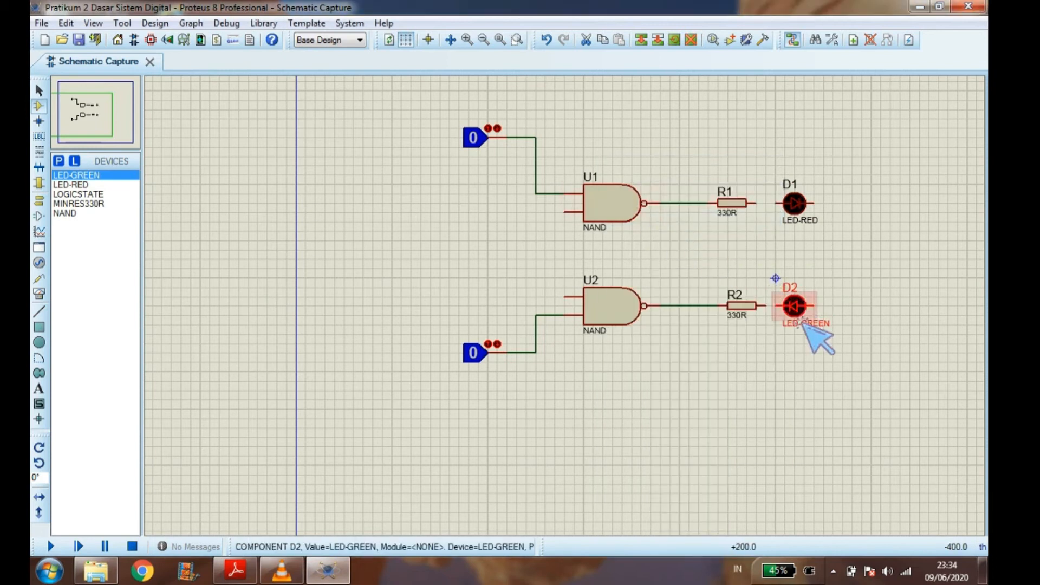
{"action": "right_click", "coordinate": [768, 283]}
{"action": "left_click", "coordinate": [681, 251]}
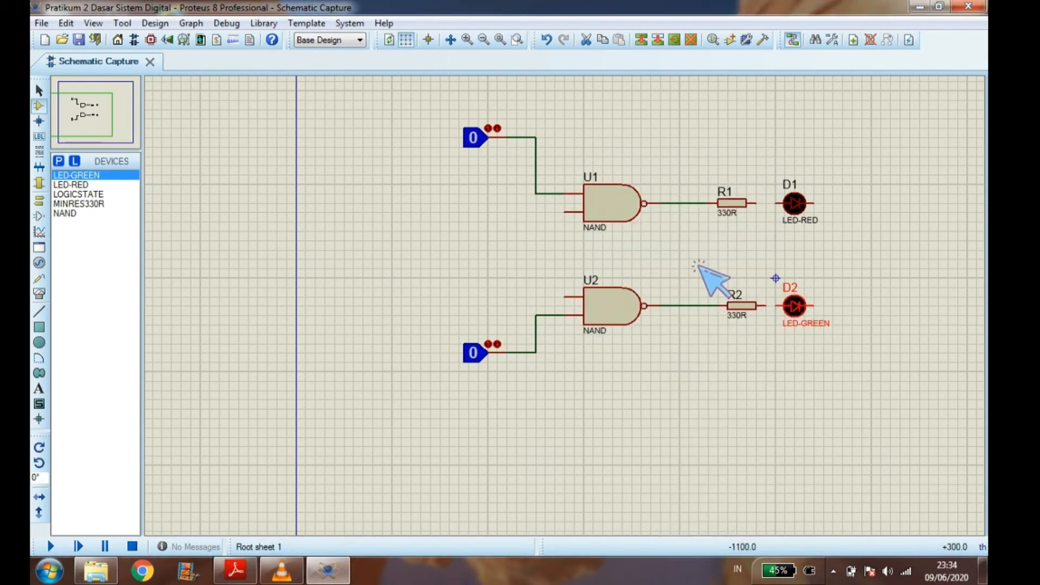
{"action": "left_click", "coordinate": [770, 218]}
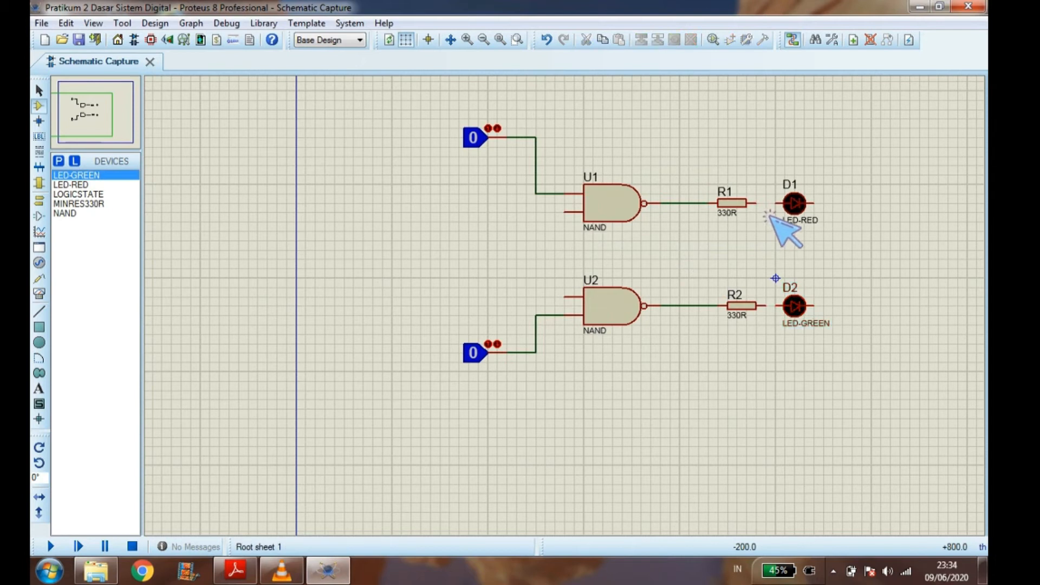
Wire the right end of each 330R resistor to the LED beside it
{"action": "left_click", "coordinate": [768, 216]}
{"action": "left_click", "coordinate": [783, 213]}
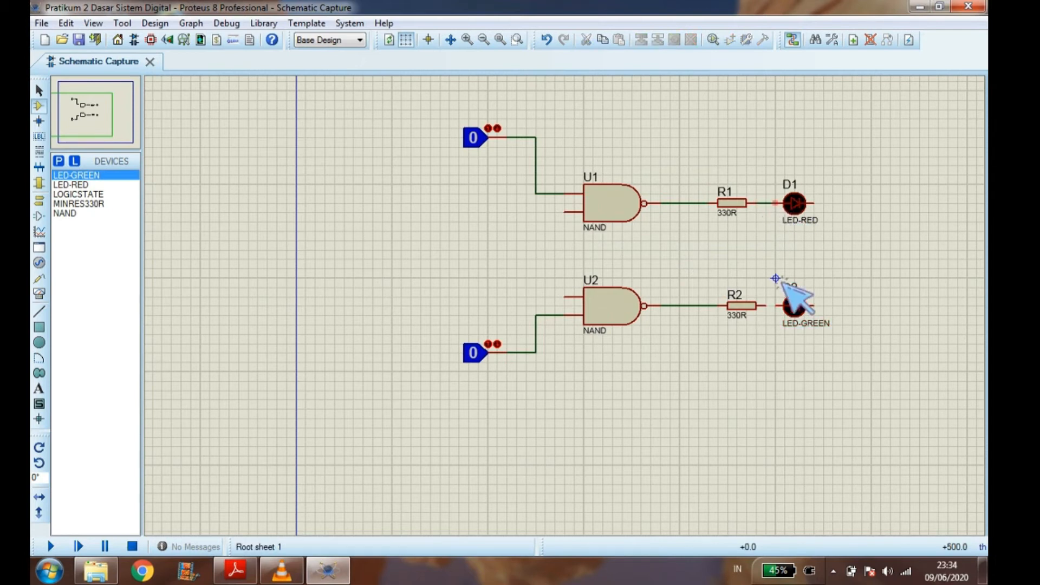
{"action": "left_click", "coordinate": [776, 313]}
{"action": "left_click", "coordinate": [789, 311]}
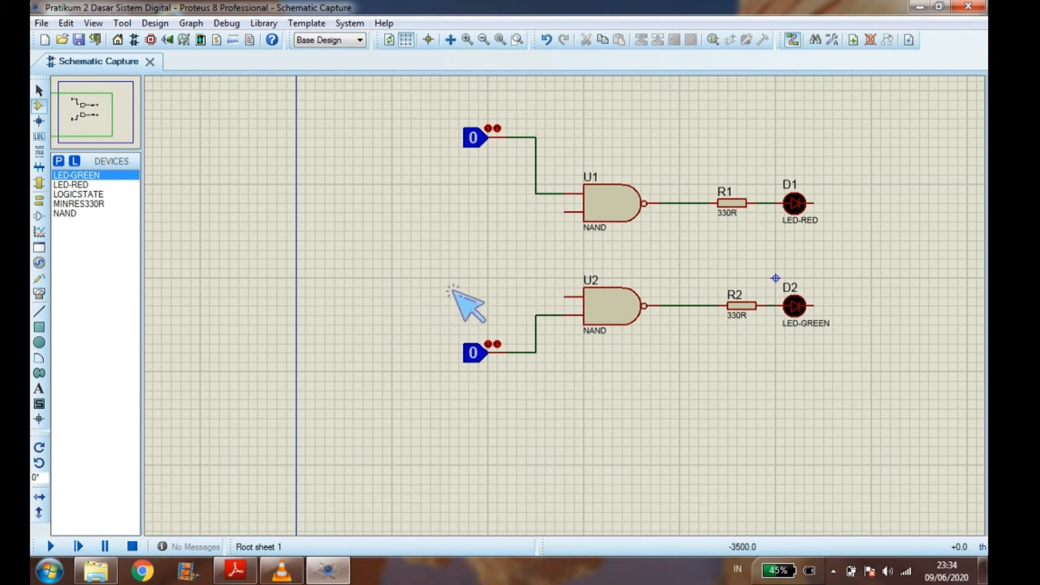
Cross-couple the gates by wiring U2's upper input to U1's output and U1's lower input to U2's output
{"action": "left_click", "coordinate": [572, 305]}
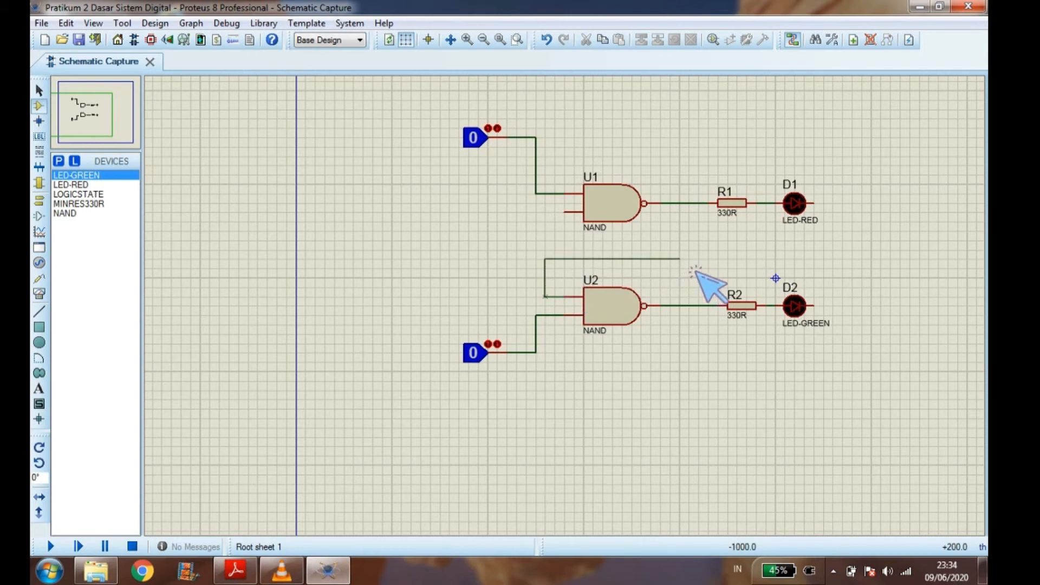
{"action": "left_click", "coordinate": [698, 214]}
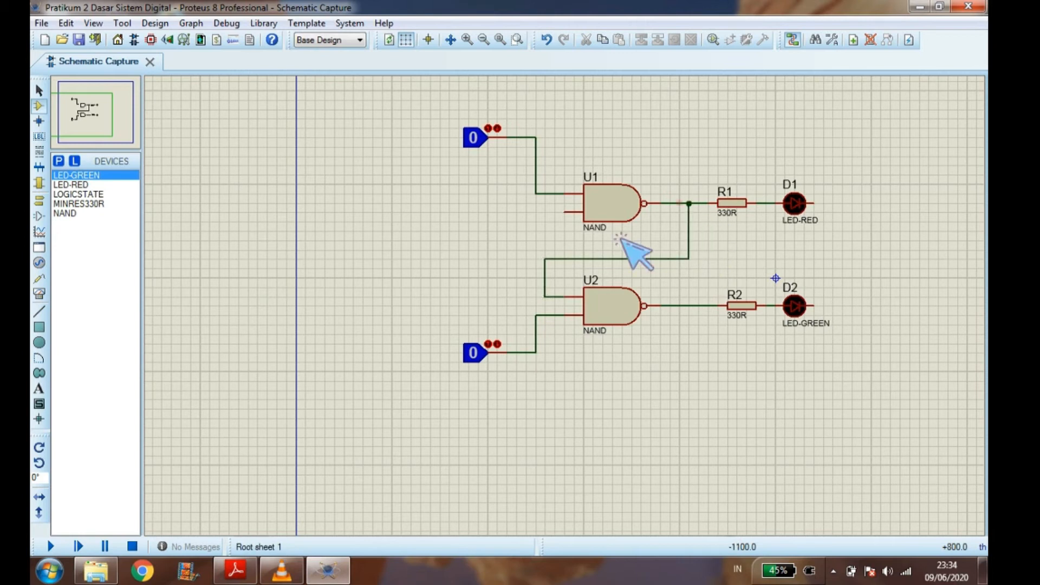
{"action": "left_click", "coordinate": [572, 220]}
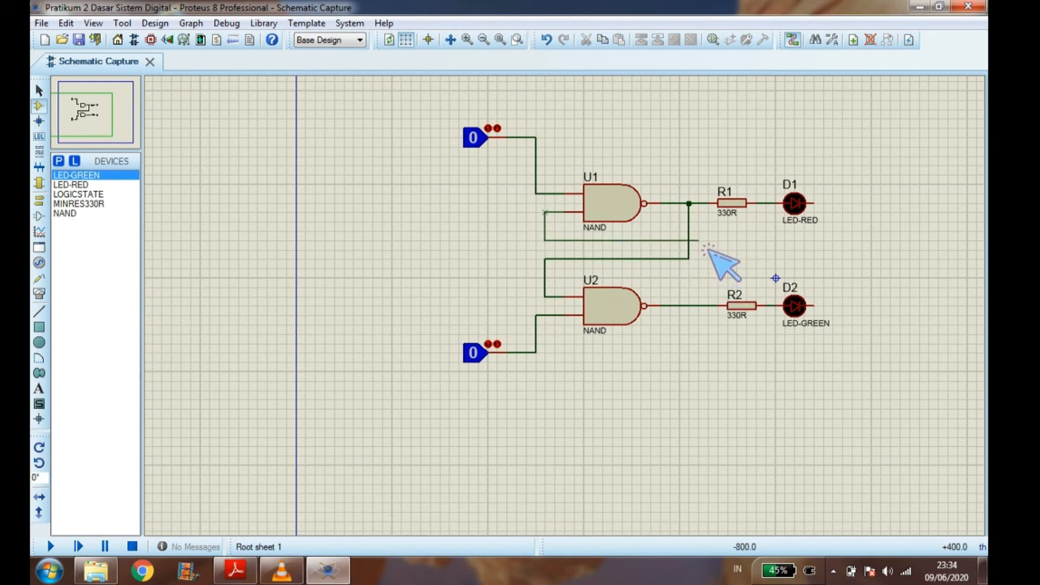
{"action": "left_click", "coordinate": [698, 307]}
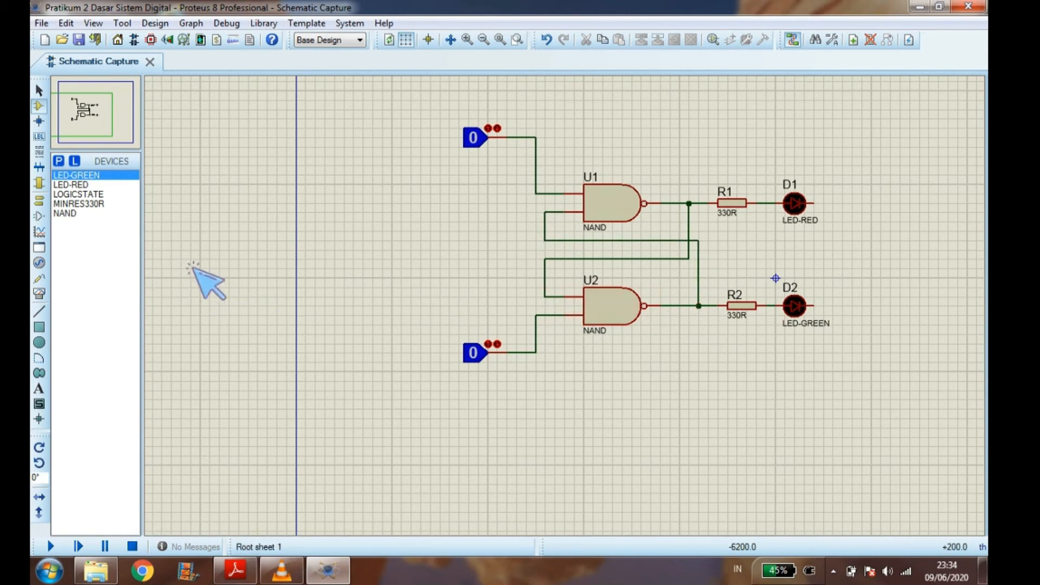
Place a GROUND terminal to the right of the red LED and rotate it anti-clockwise
{"action": "left_click", "coordinate": [39, 183]}
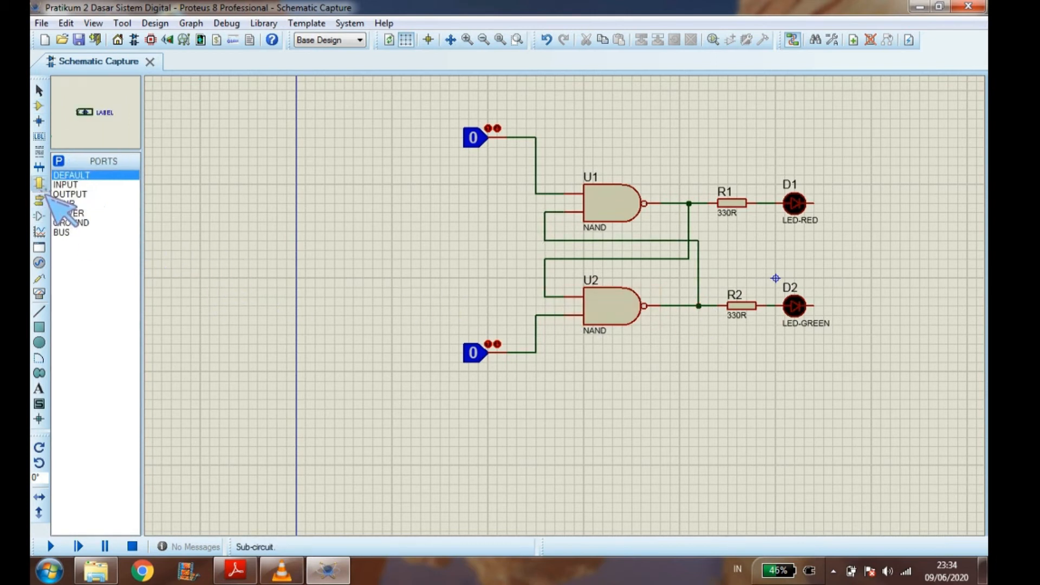
{"action": "left_click", "coordinate": [89, 223]}
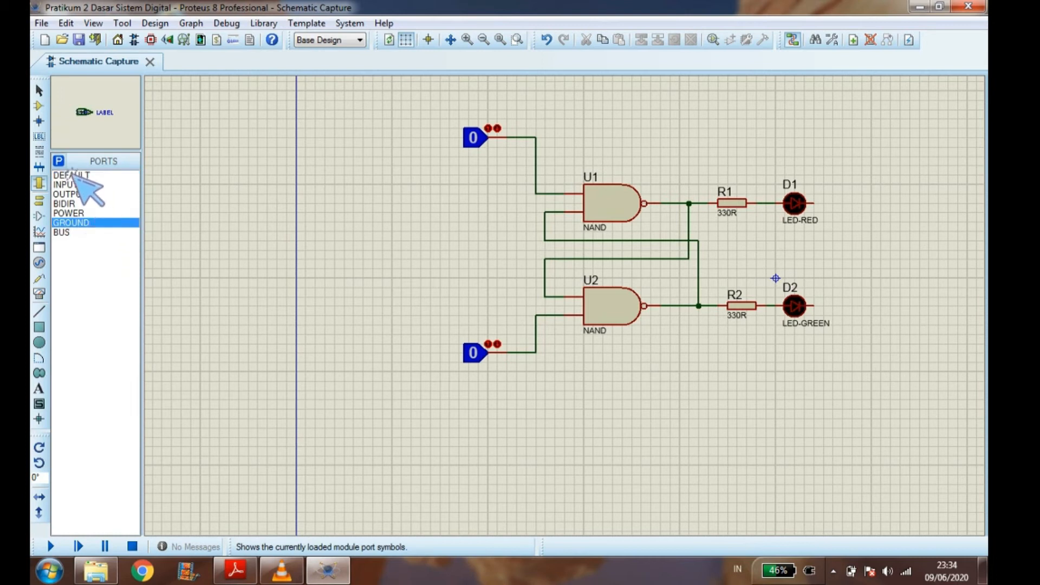
{"action": "left_click", "coordinate": [40, 200]}
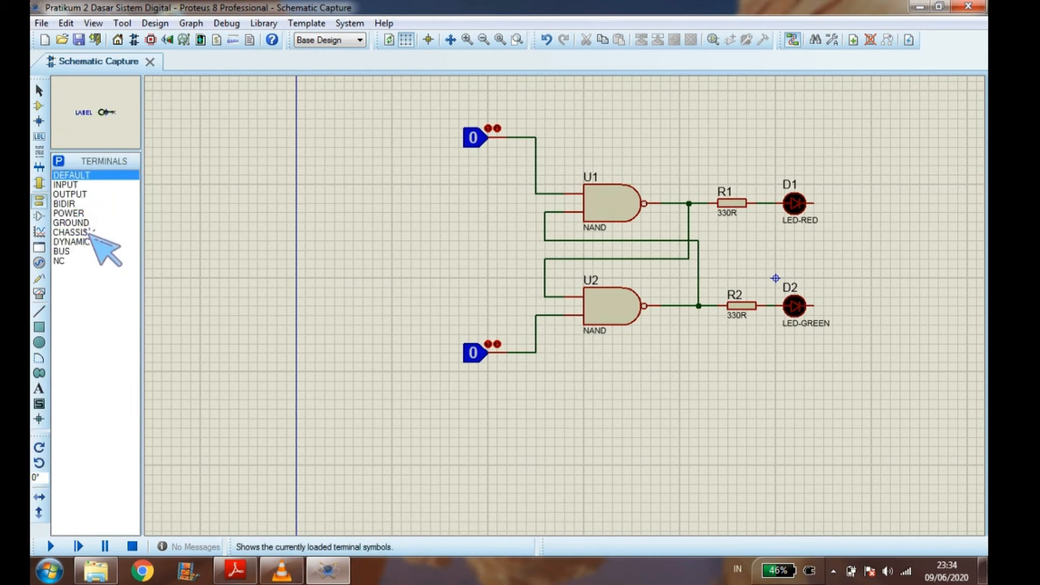
{"action": "left_click", "coordinate": [87, 222]}
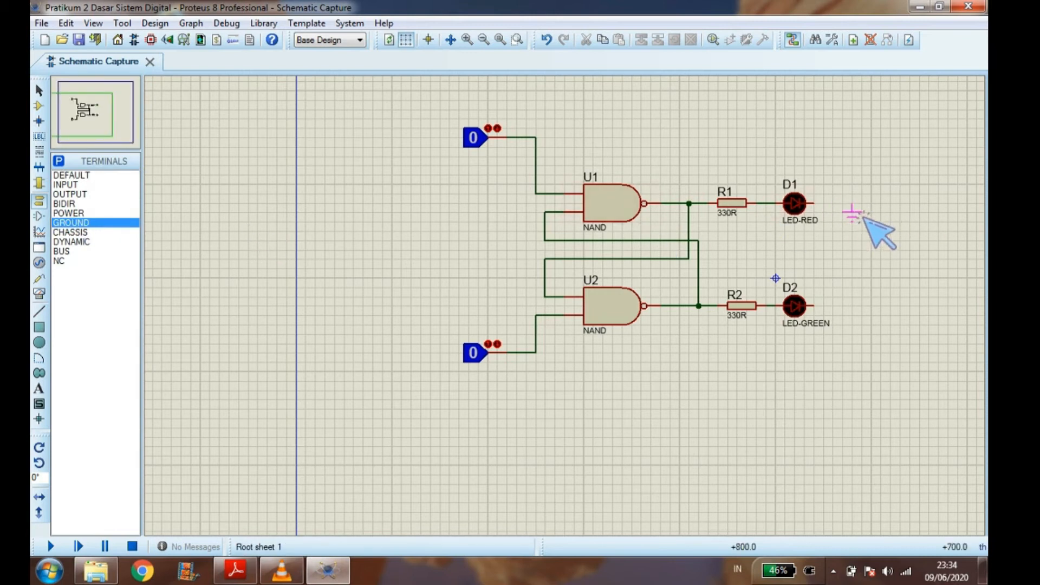
{"action": "left_click", "coordinate": [855, 208]}
{"action": "right_click", "coordinate": [855, 209]}
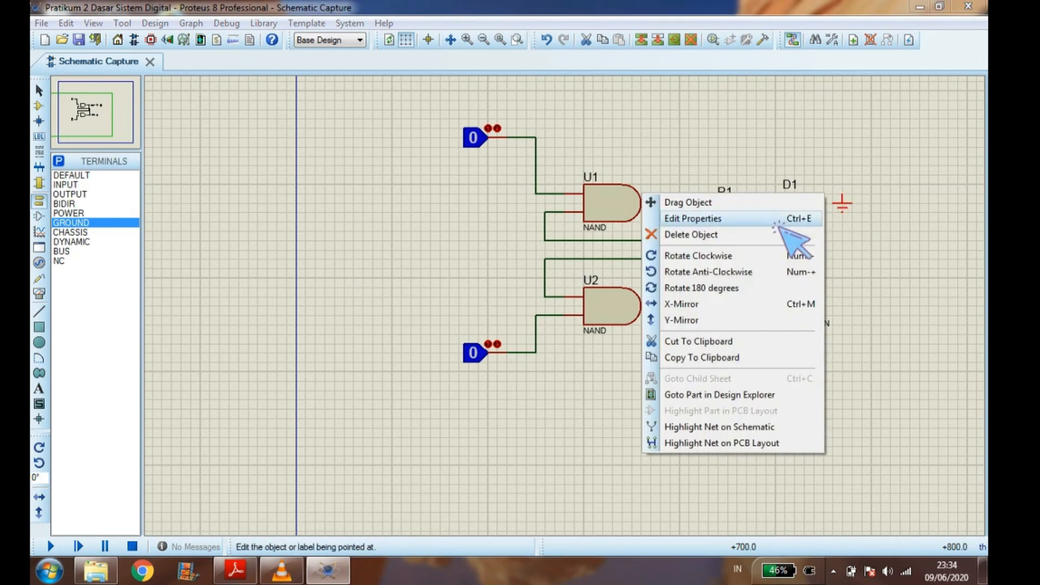
{"action": "left_click", "coordinate": [710, 272]}
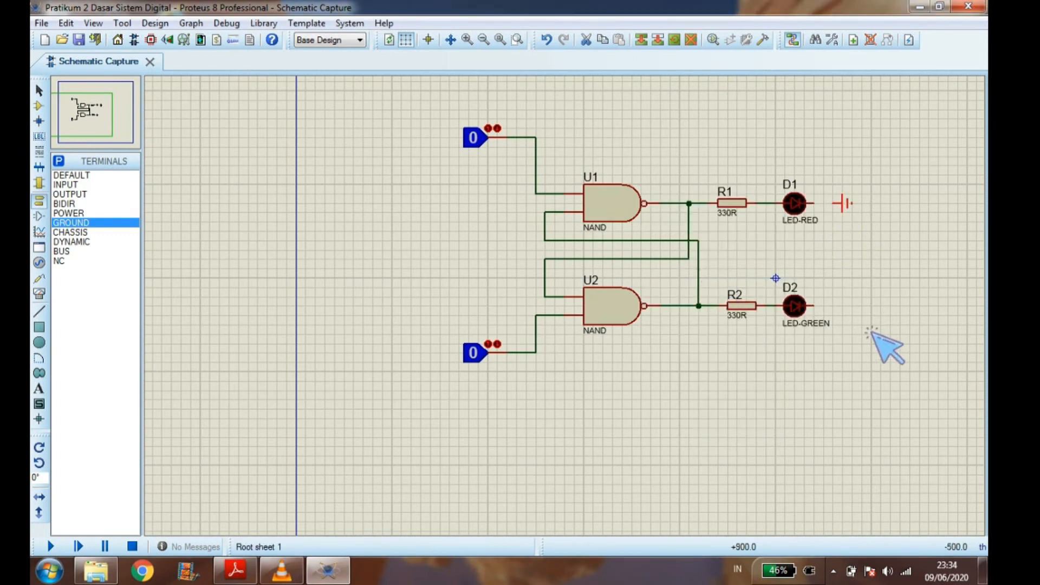
{"action": "double_click", "coordinate": [846, 206]}
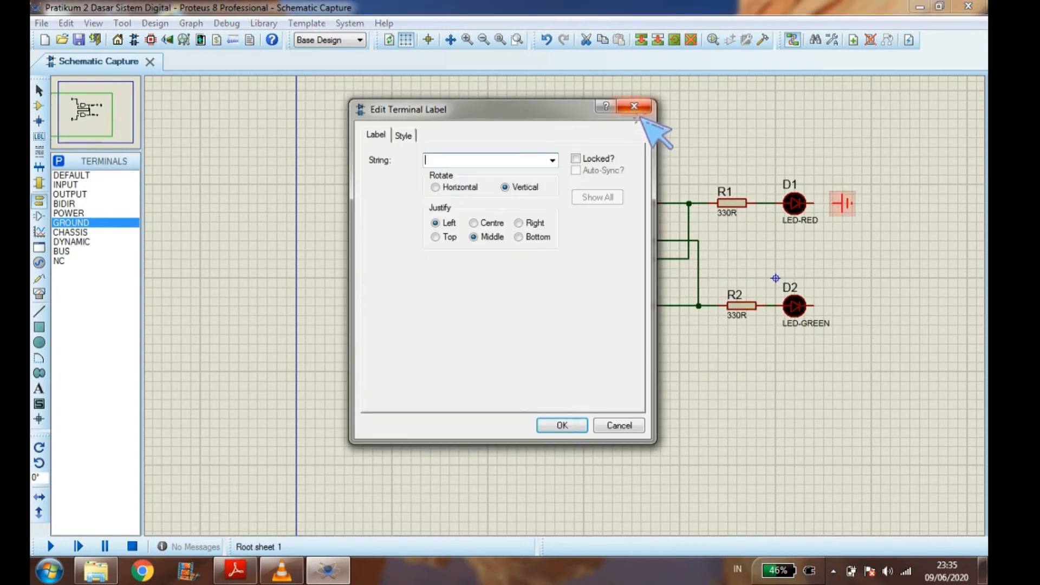
{"action": "left_click", "coordinate": [634, 106]}
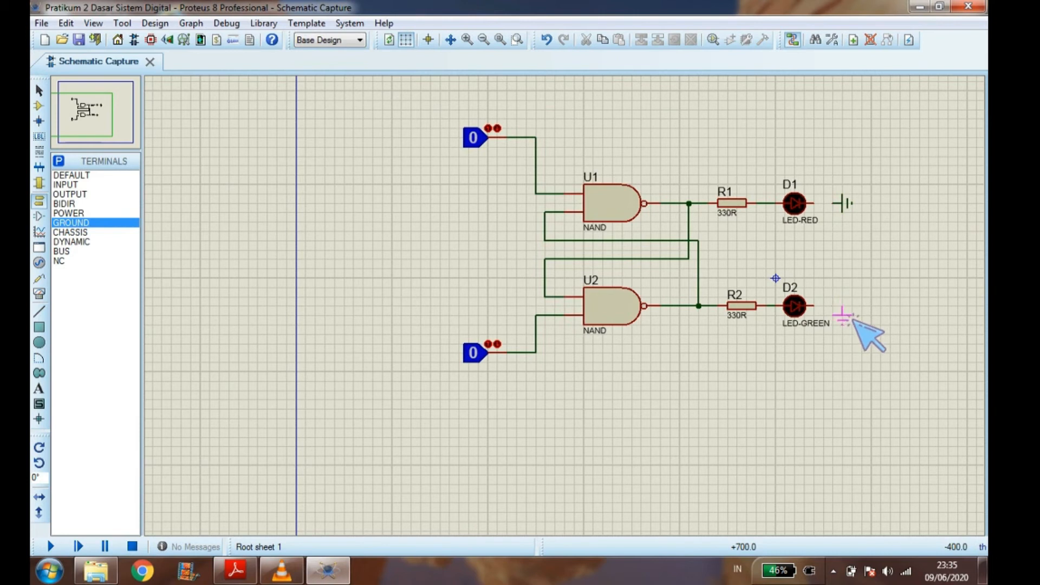
Place a second GROUND terminal to the right of the green LED and rotate it anti-clockwise
{"action": "left_click", "coordinate": [853, 317]}
{"action": "right_click", "coordinate": [862, 317]}
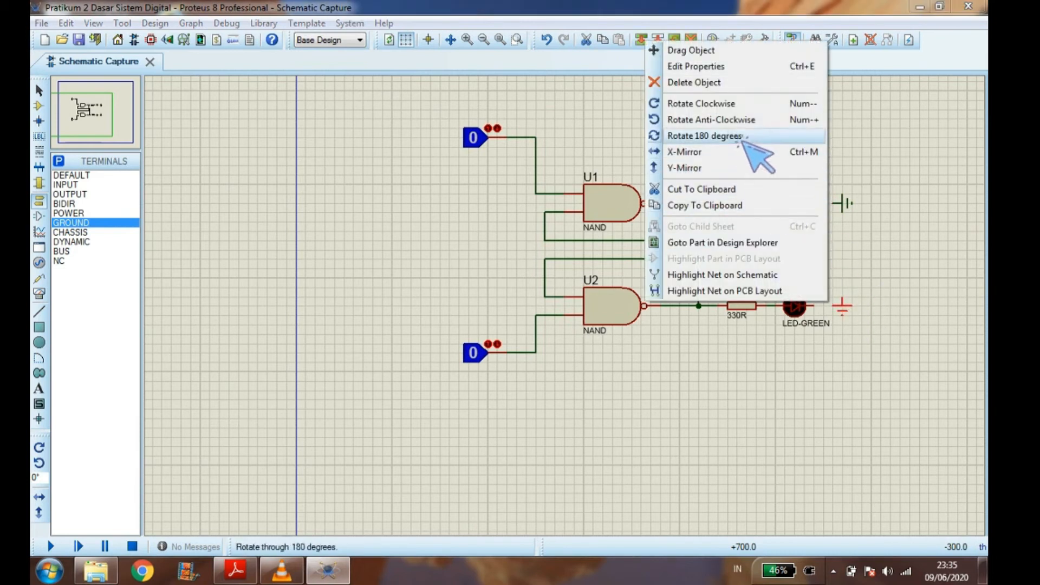
{"action": "left_click", "coordinate": [704, 126]}
Wire the free end of each LED to the ground terminal beside it and return to component placement mode
{"action": "left_click", "coordinate": [824, 208]}
{"action": "left_click", "coordinate": [835, 208]}
{"action": "left_click", "coordinate": [823, 317]}
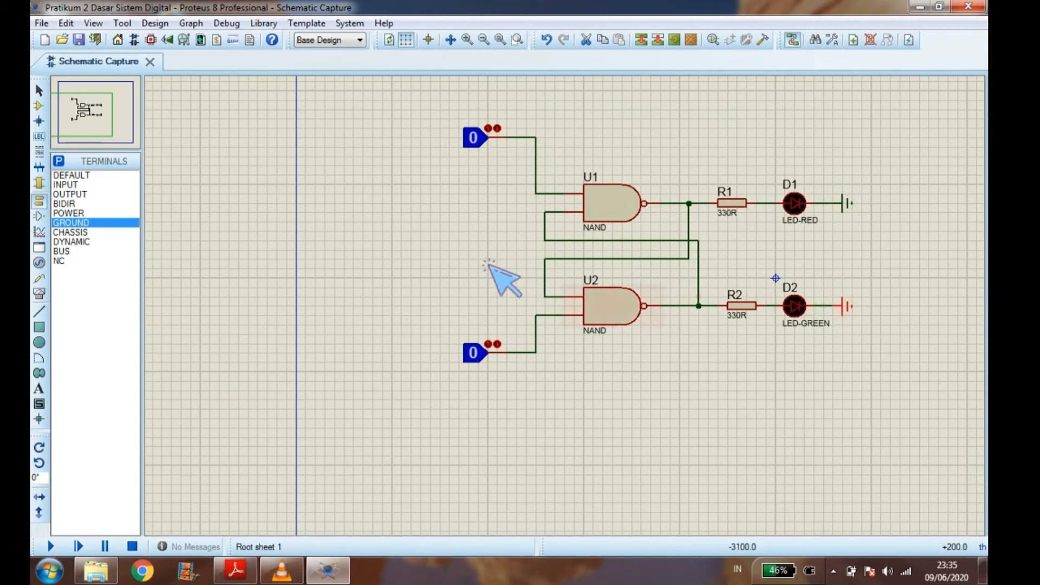
{"action": "left_click", "coordinate": [38, 106]}
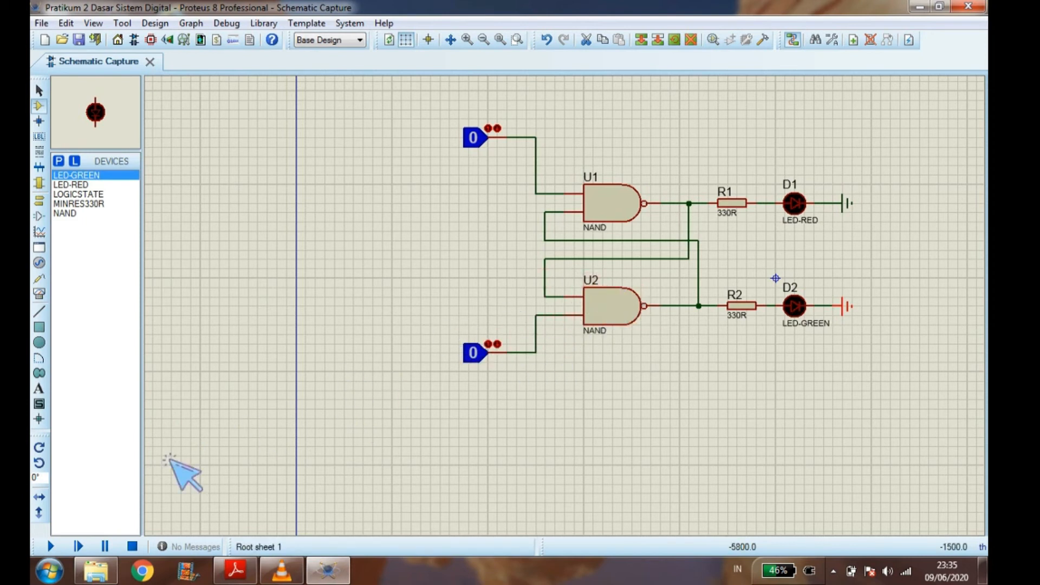
Run the simulation, examine the LEDs with both logic states at 0, and set both logic states to 1
{"action": "left_click", "coordinate": [54, 547]}
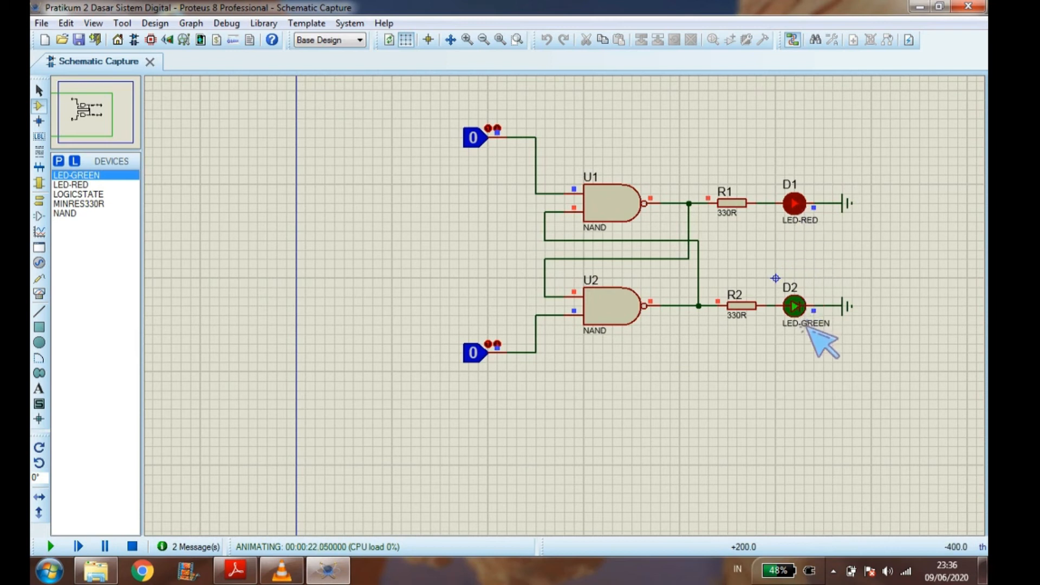
{"action": "left_click", "coordinate": [619, 331]}
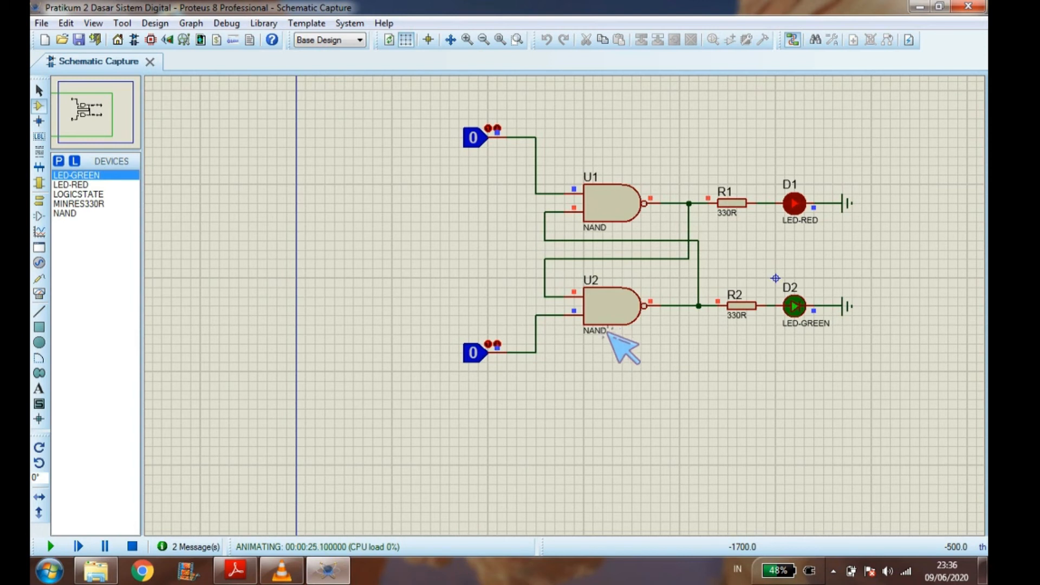
{"action": "left_click", "coordinate": [580, 278]}
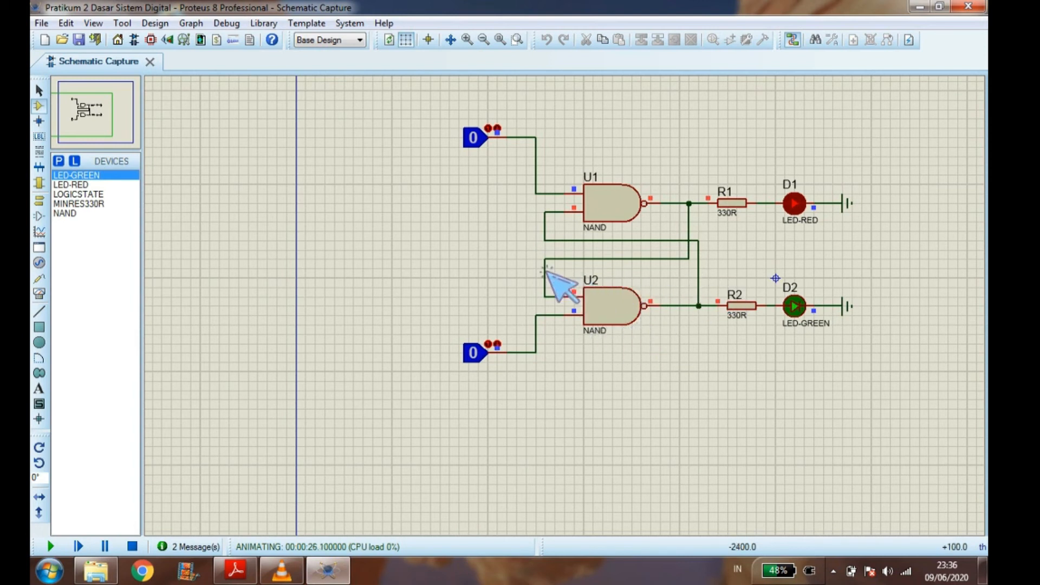
{"action": "left_click", "coordinate": [589, 274]}
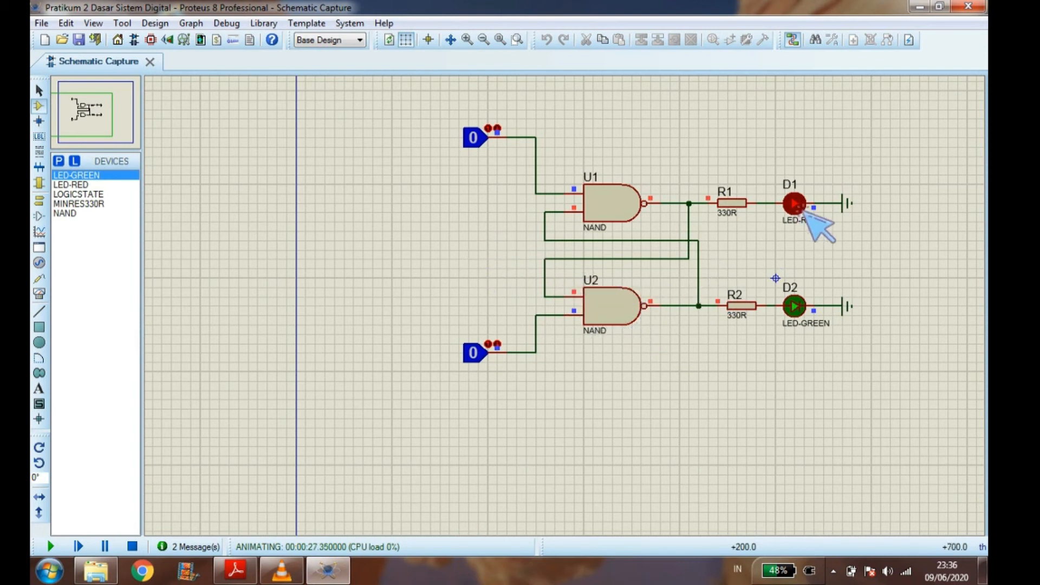
{"action": "left_click", "coordinate": [475, 268]}
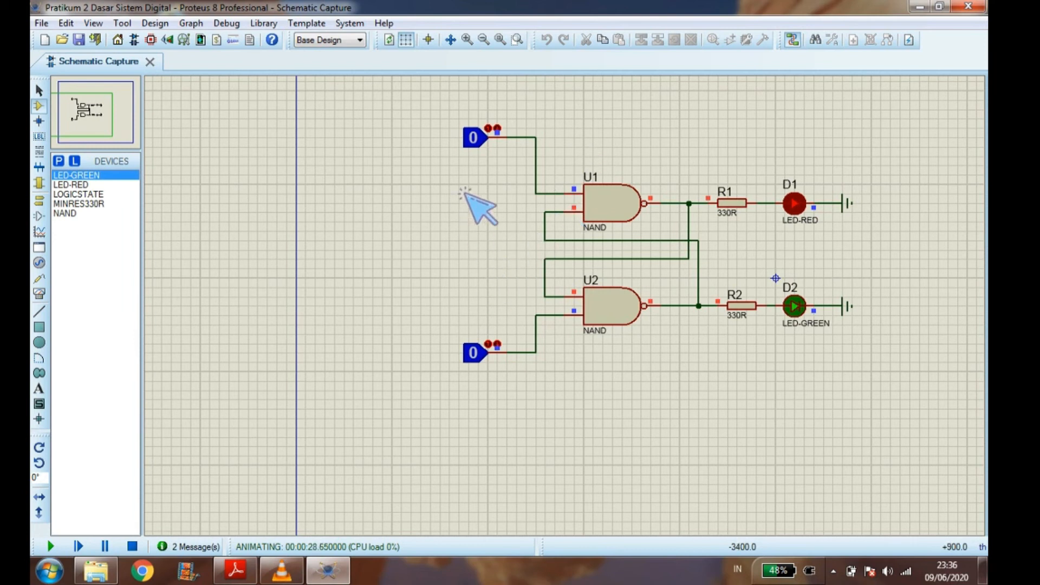
{"action": "left_click", "coordinate": [487, 148]}
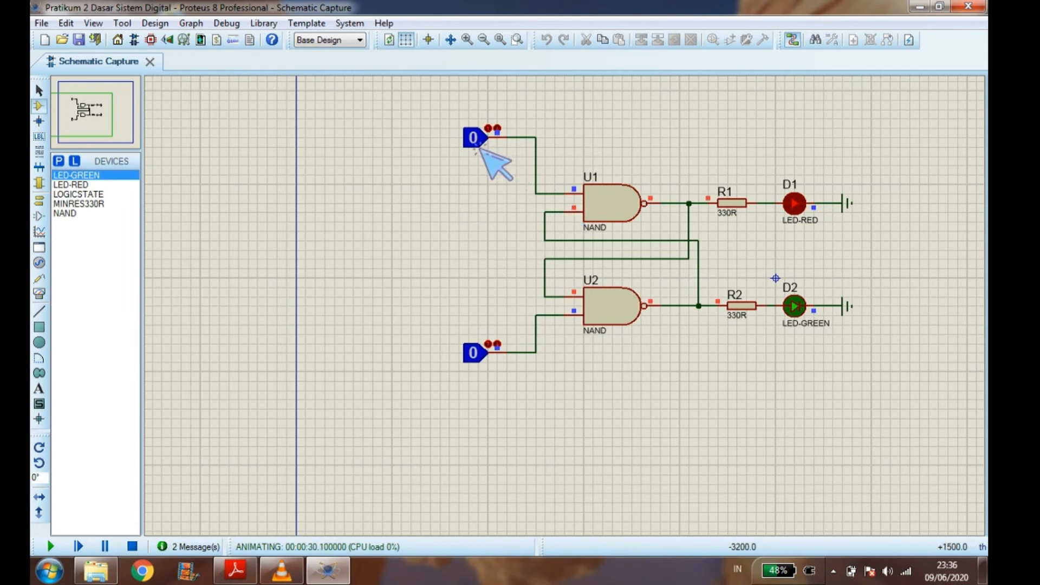
{"action": "left_click", "coordinate": [479, 147]}
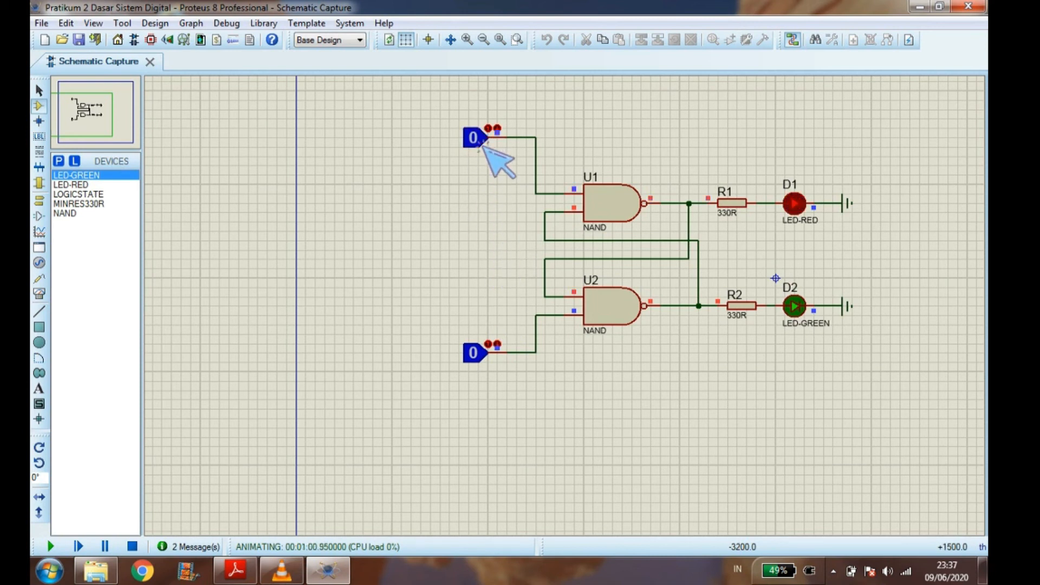
{"action": "left_click", "coordinate": [485, 357]}
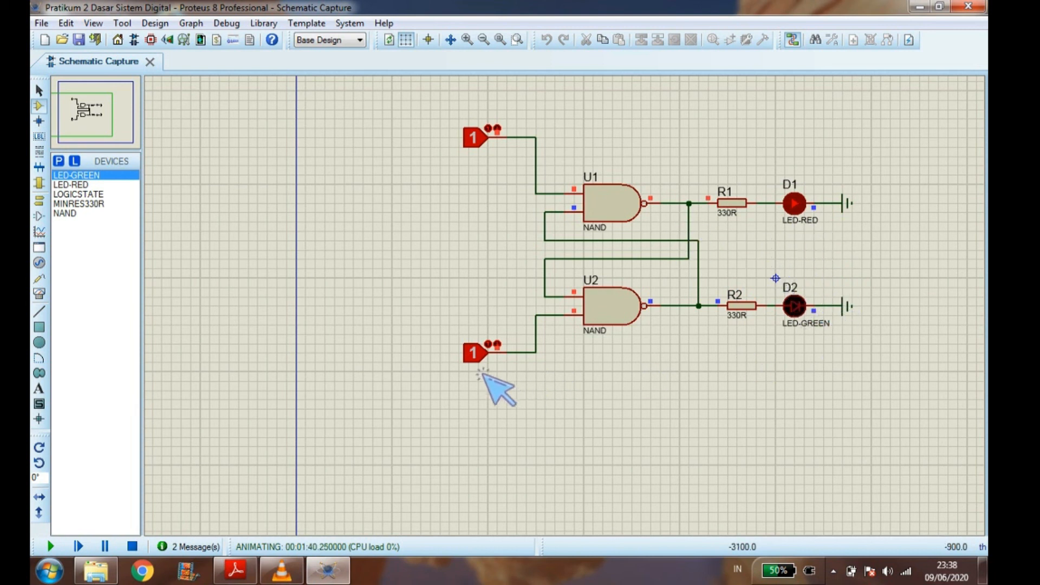
Test the latch by setting the lower and the upper logic state to 0 in turn and returning both to 1
{"action": "left_click", "coordinate": [486, 354]}
{"action": "left_click", "coordinate": [478, 156]}
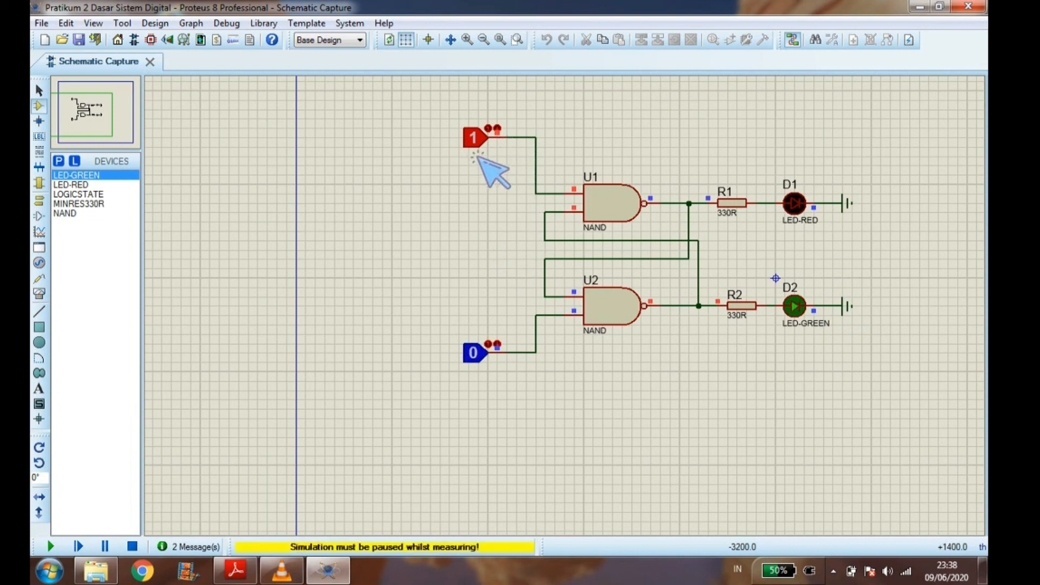
{"action": "left_click", "coordinate": [481, 152]}
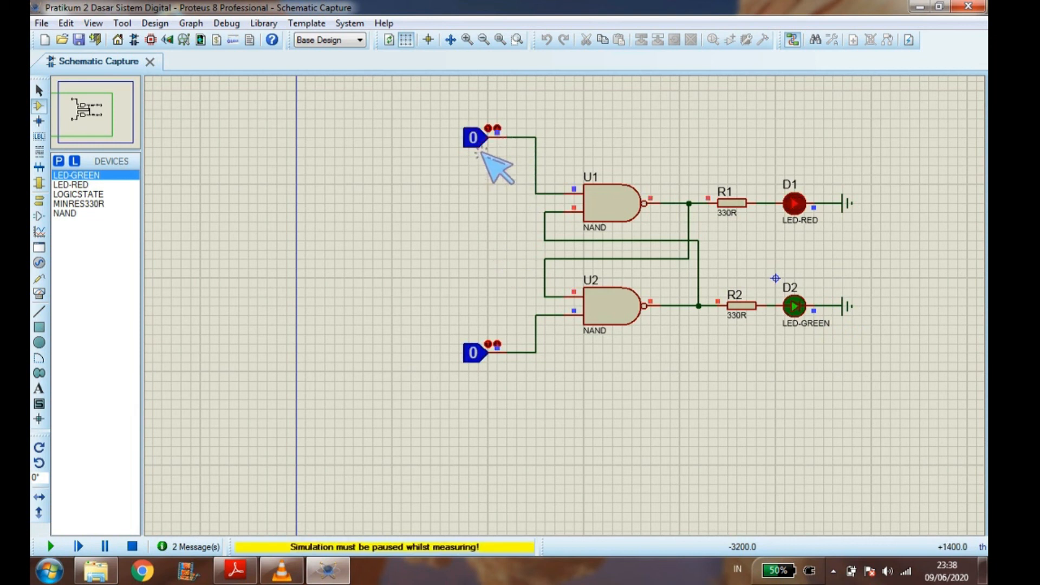
{"action": "left_click", "coordinate": [481, 153]}
{"action": "left_click", "coordinate": [485, 361]}
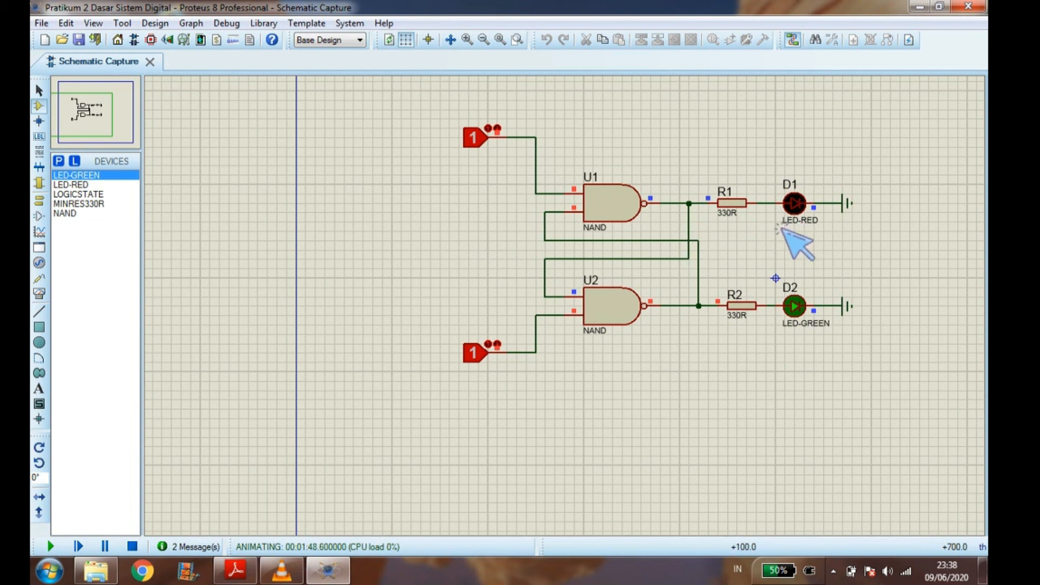
Test the upper logic state at 0 and back at 1, return both inputs to 0, and stop the simulation
{"action": "left_click", "coordinate": [484, 142]}
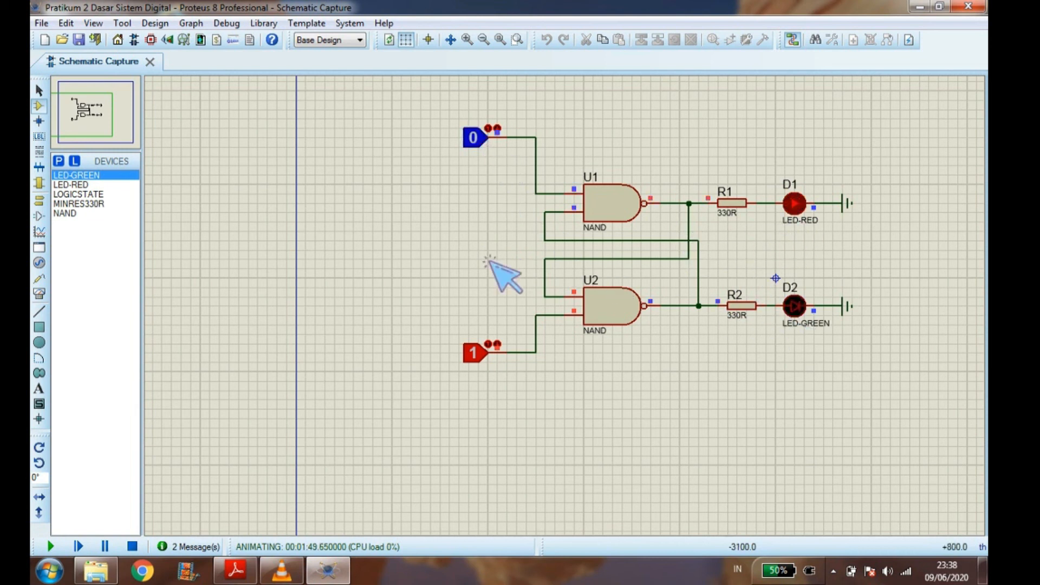
{"action": "left_click", "coordinate": [478, 358]}
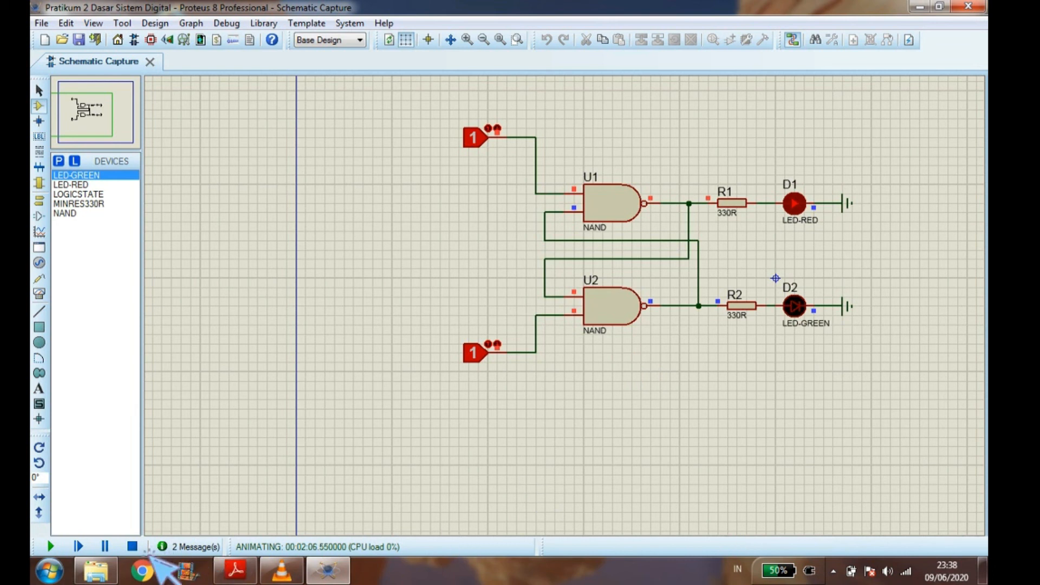
{"action": "left_click", "coordinate": [475, 355]}
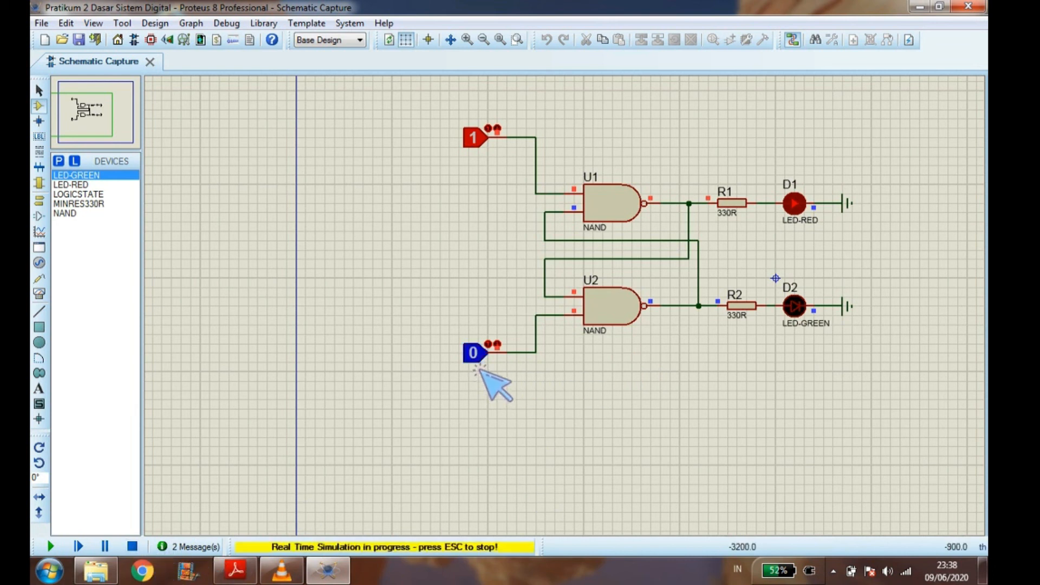
{"action": "left_click", "coordinate": [476, 140]}
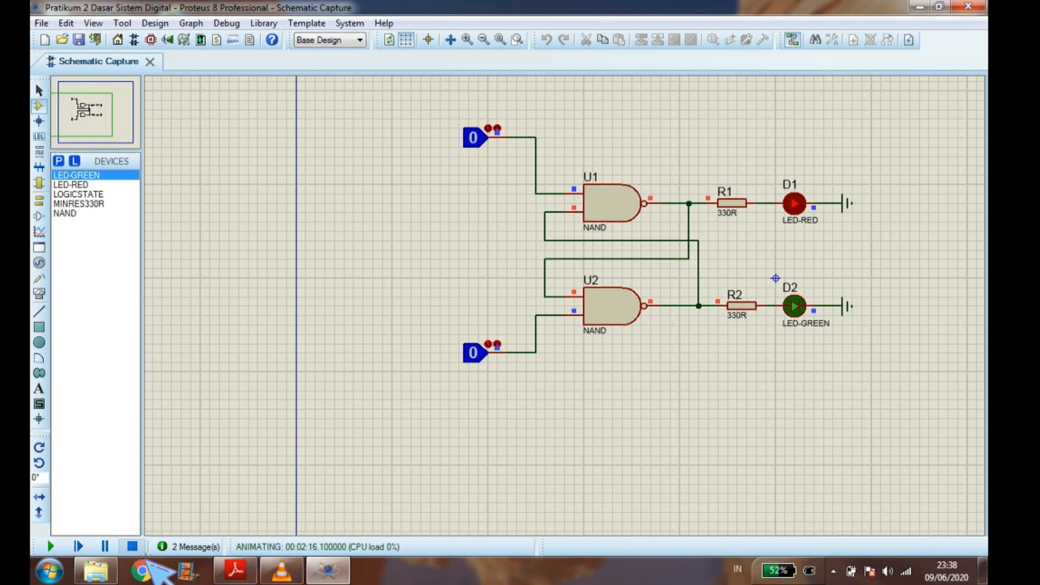
{"action": "left_click", "coordinate": [132, 546]}
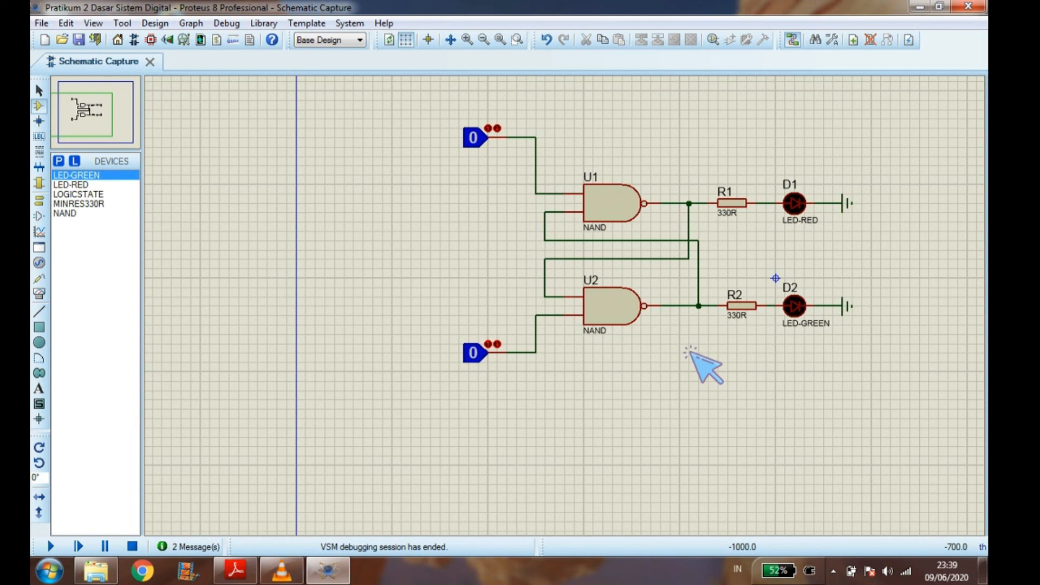
Save the project under its existing name and close the application
{"action": "scroll", "coordinate": [692, 353], "scroll_direction": "up", "scroll_amount": 1}
{"action": "scroll", "coordinate": [621, 252], "scroll_direction": "down", "scroll_amount": 1}
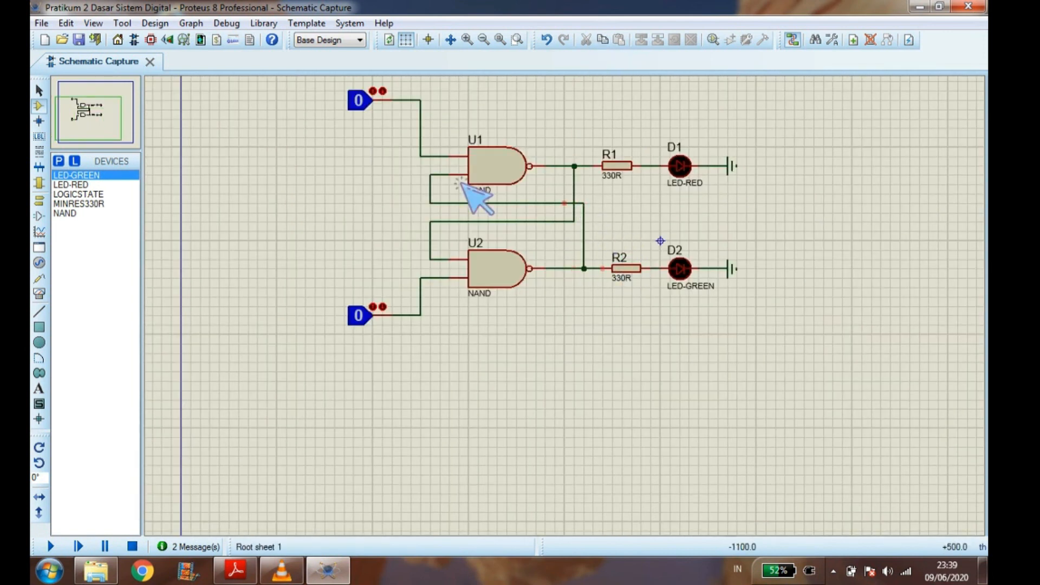
{"action": "left_click", "coordinate": [41, 23]}
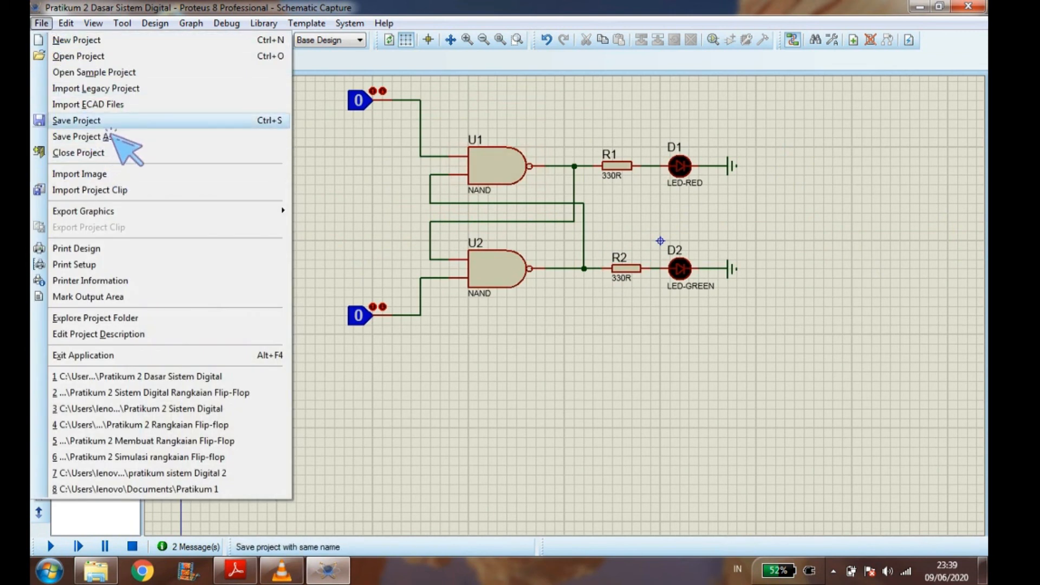
{"action": "left_click", "coordinate": [110, 128]}
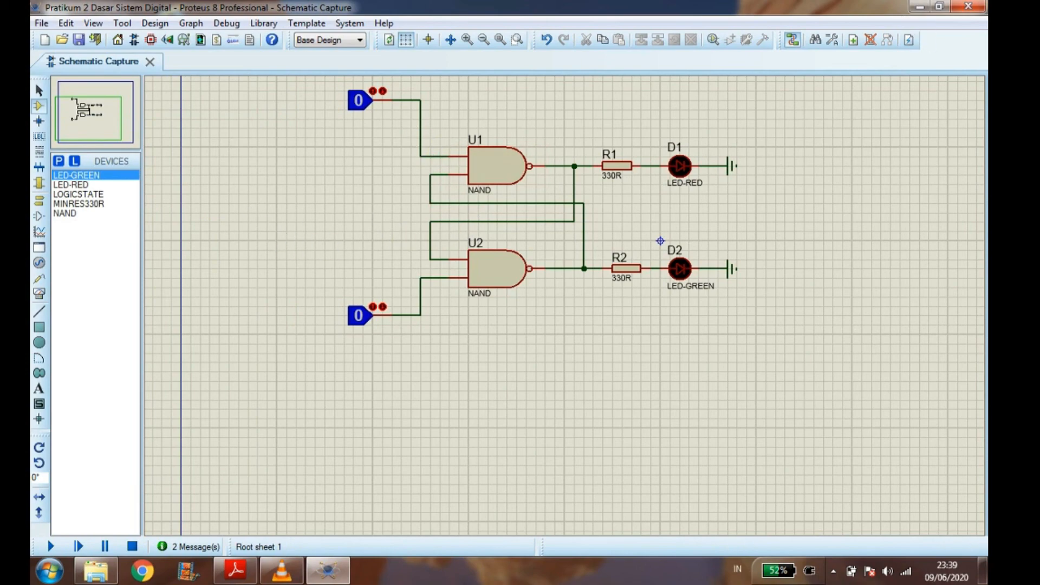
{"action": "left_click", "coordinate": [969, 6]}
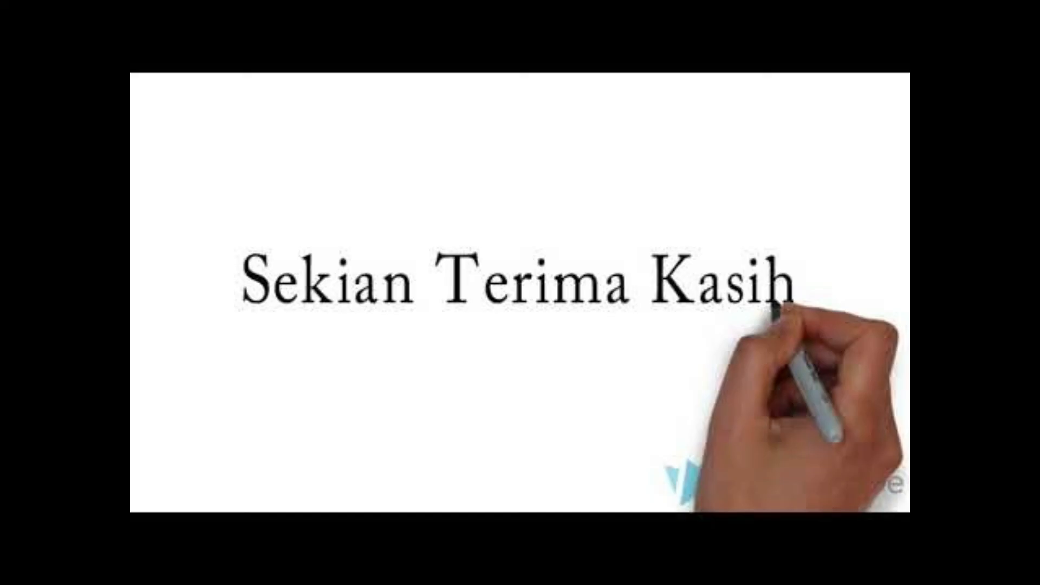